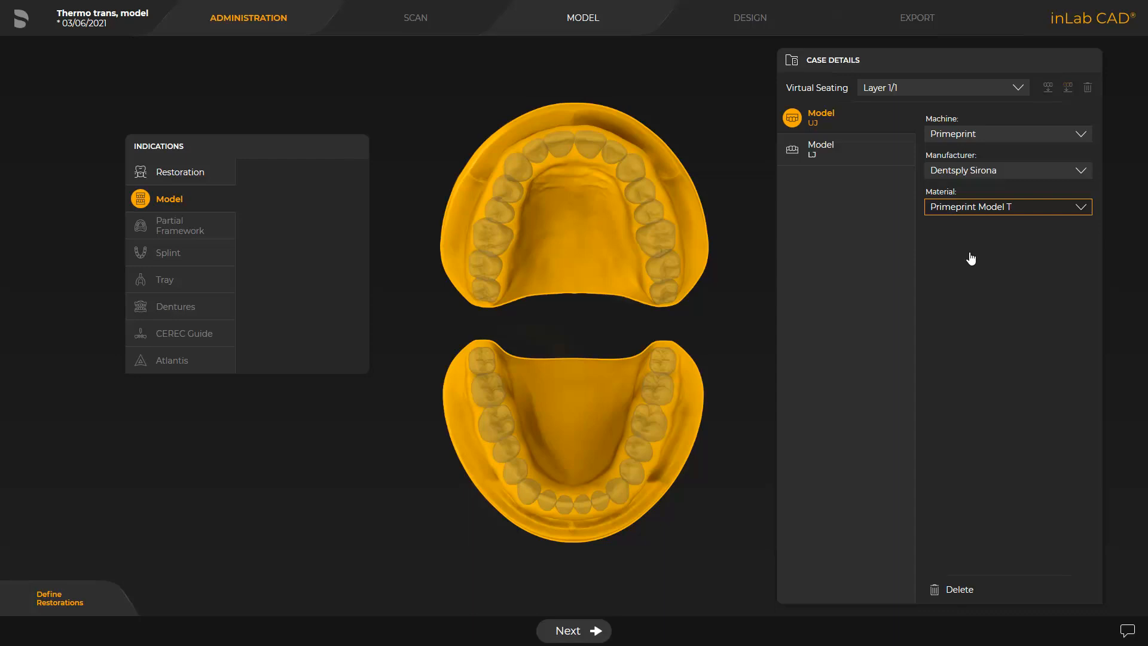
Step: Proceed through the model axis stage to model creation and start inLab Model 22.0.1
{"action": "left_click", "coordinate": [568, 631]}
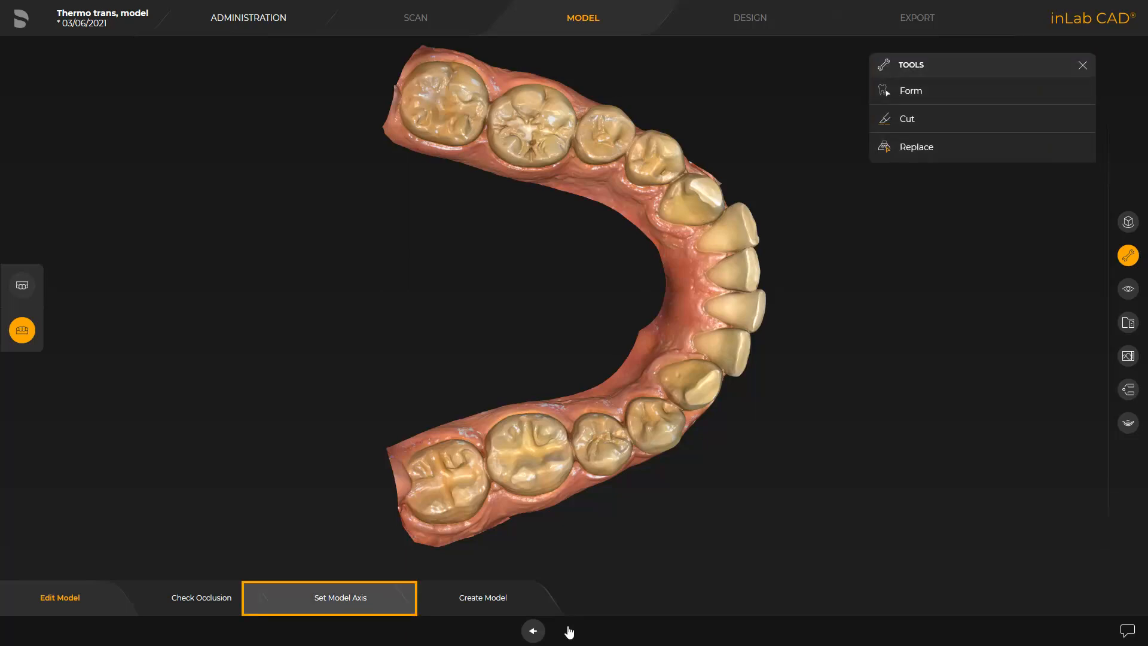
{"action": "left_click", "coordinate": [317, 599]}
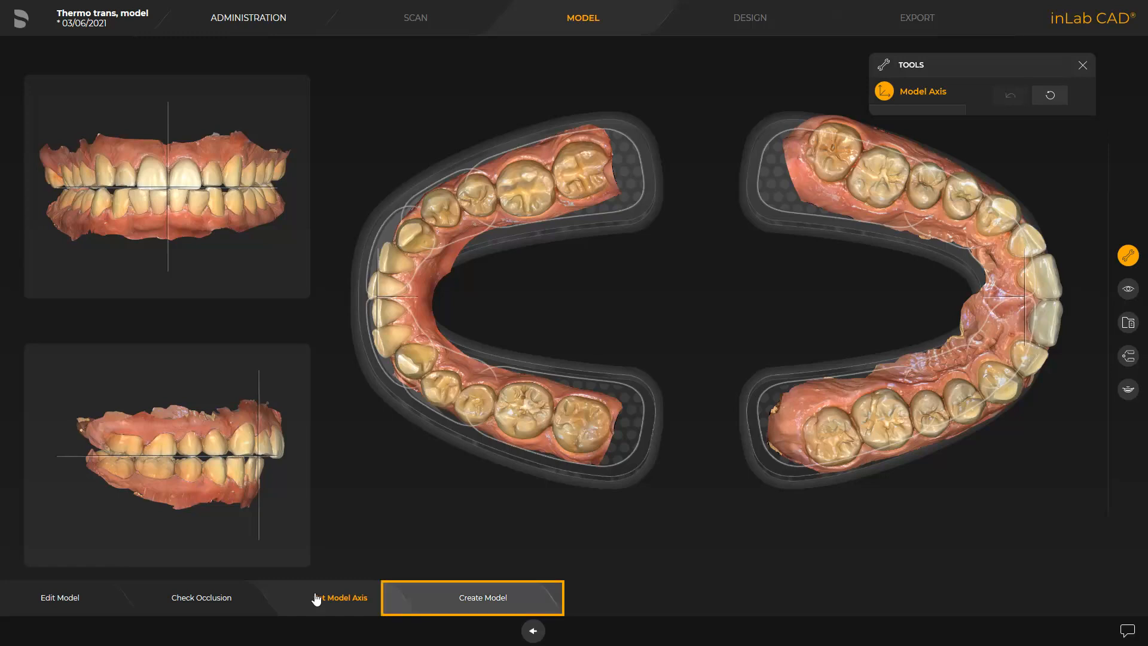
{"action": "left_click", "coordinate": [467, 597]}
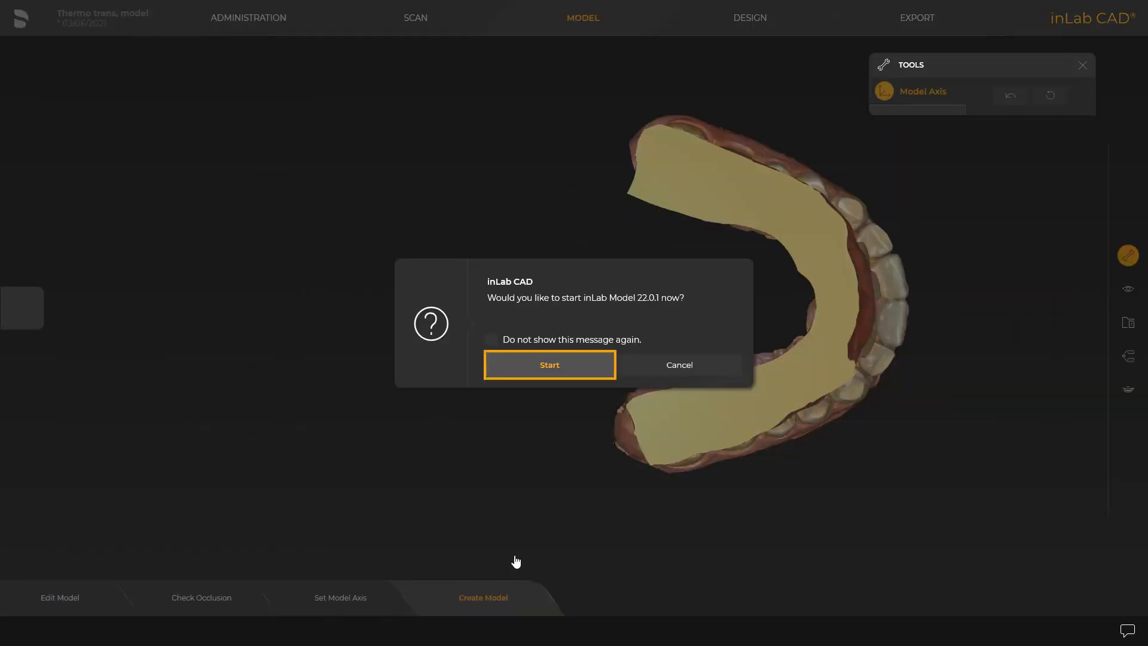
{"action": "left_click", "coordinate": [546, 365]}
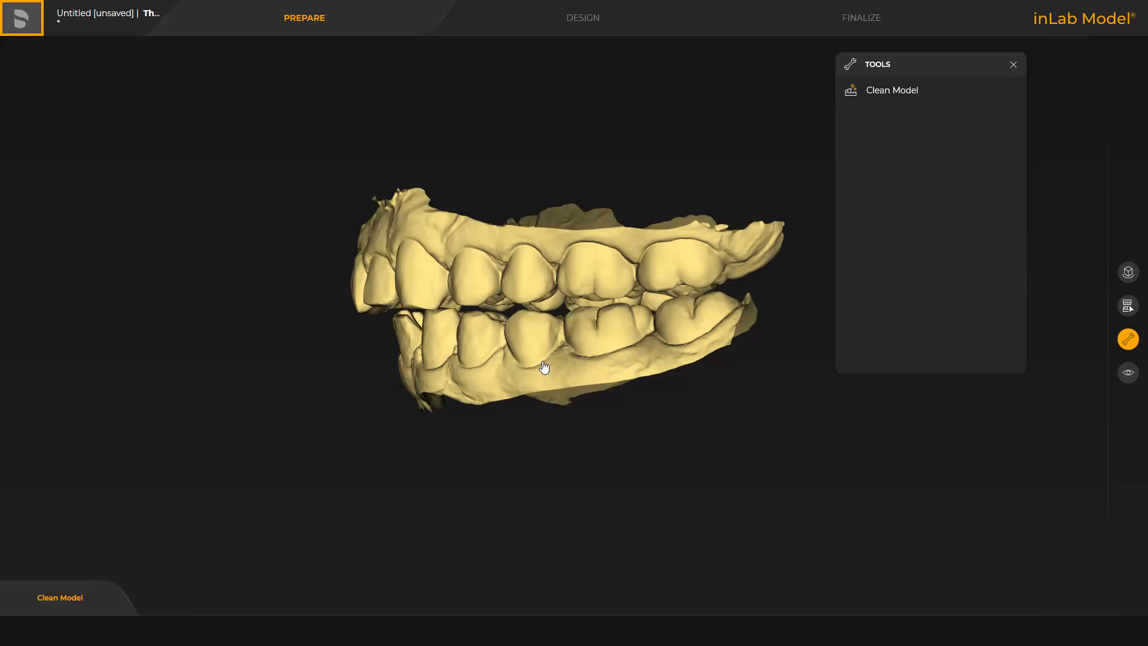
Step: Save the case as Thermo Trans Model and set its construction type to Thermoforming
{"action": "left_click", "coordinate": [20, 20]}
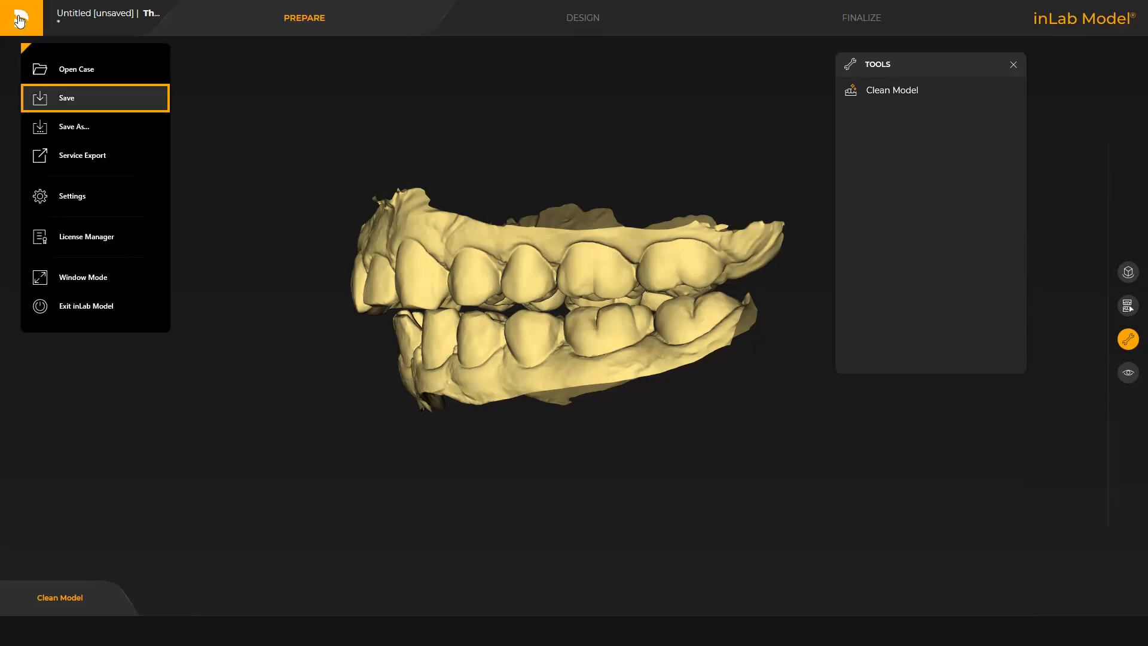
{"action": "left_click", "coordinate": [64, 97]}
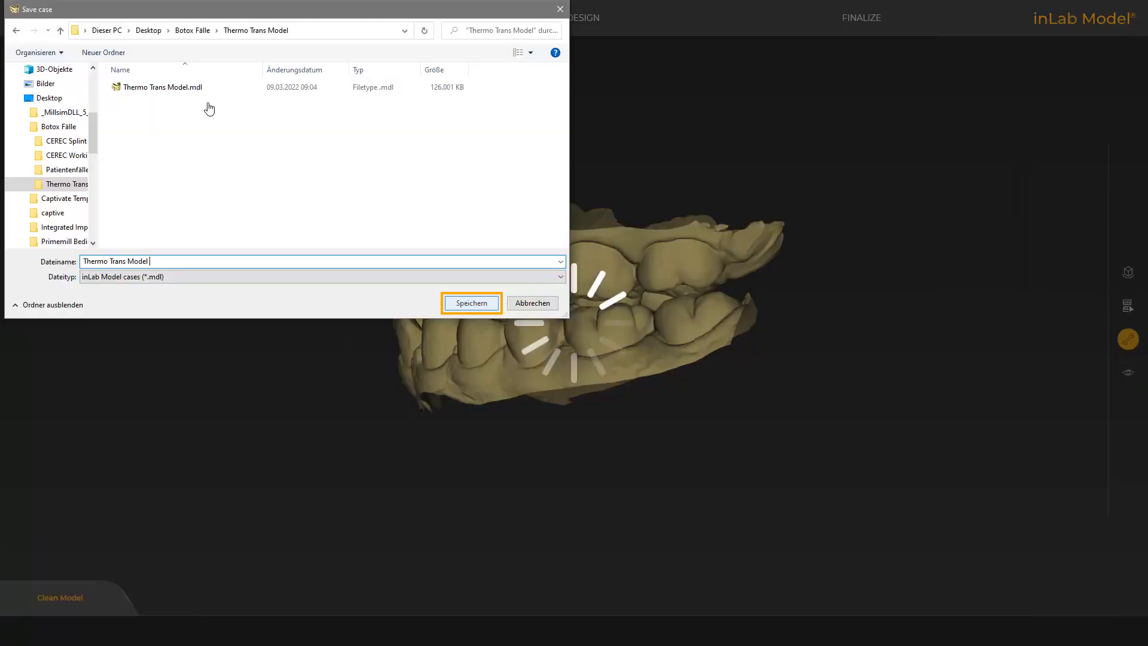
{"action": "left_click", "coordinate": [469, 303]}
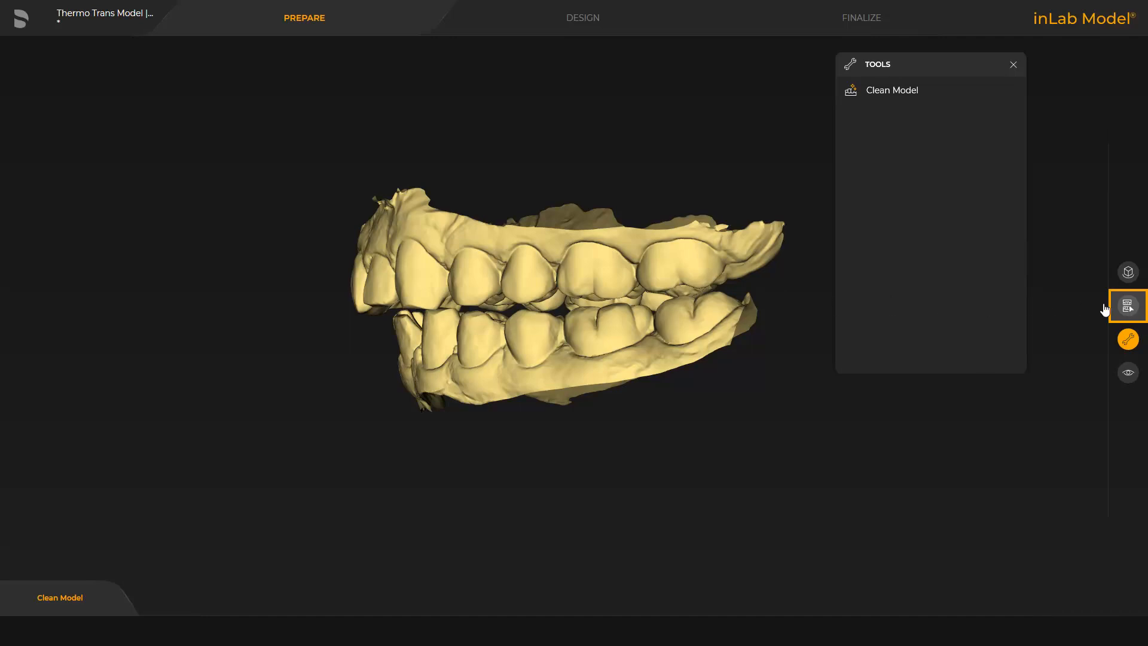
{"action": "left_click", "coordinate": [1129, 309]}
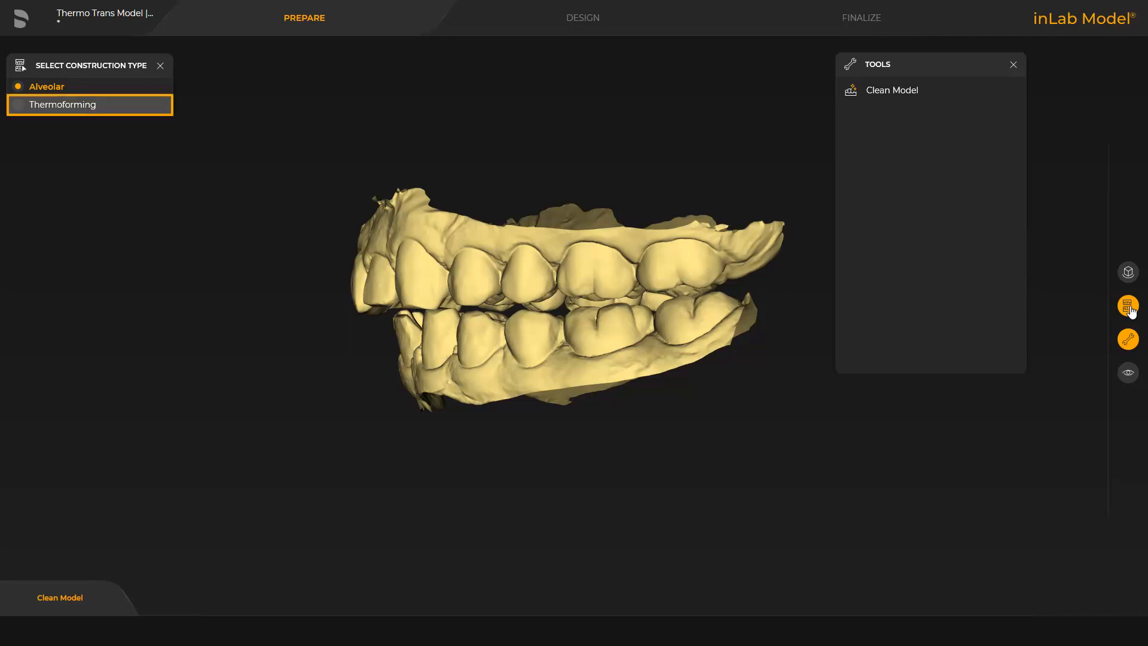
{"action": "left_click", "coordinate": [41, 106]}
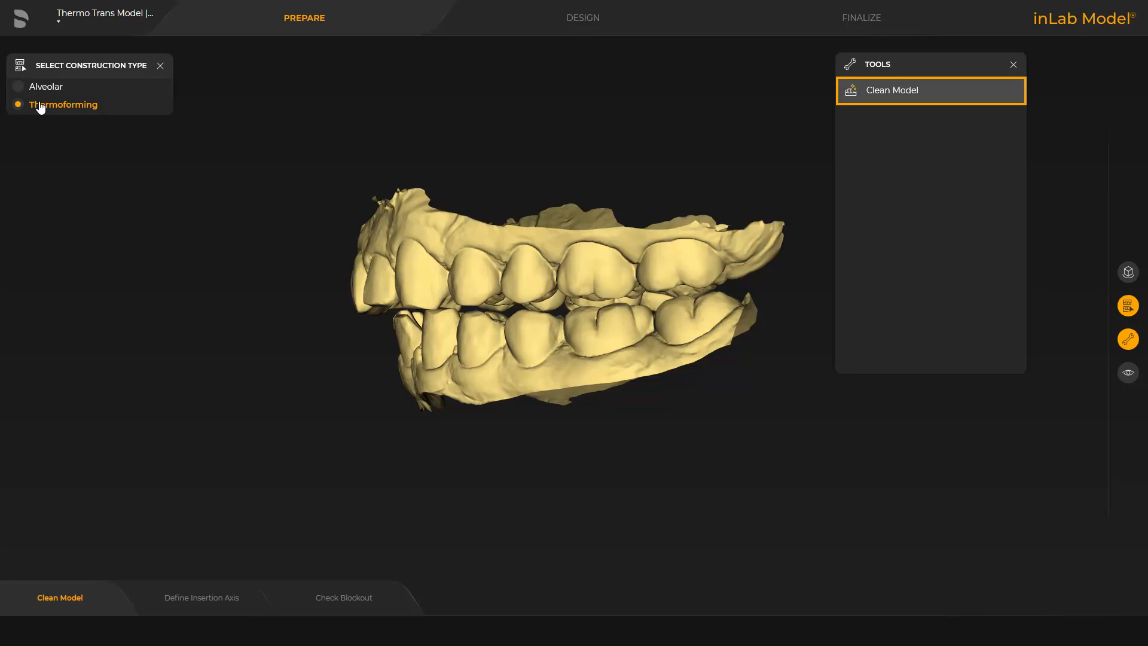
Step: Isolate the lower jaw, redraw its trim line below the front teeth, and apply Clean Model to both jaws
{"action": "left_click", "coordinate": [891, 93]}
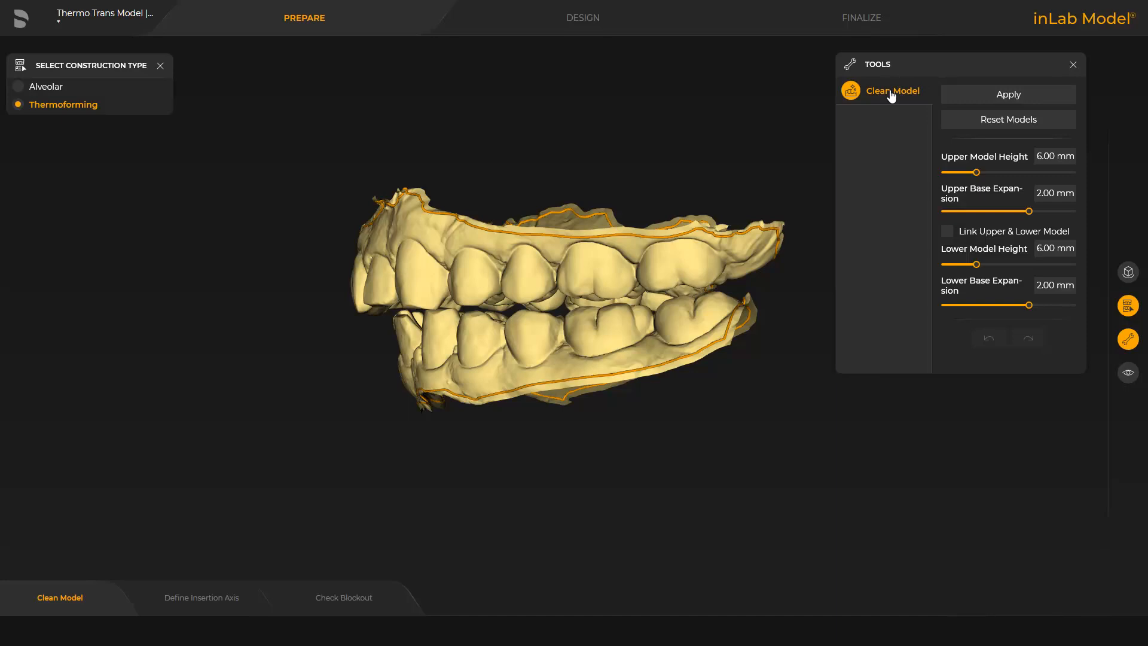
{"action": "left_click", "coordinate": [1128, 373]}
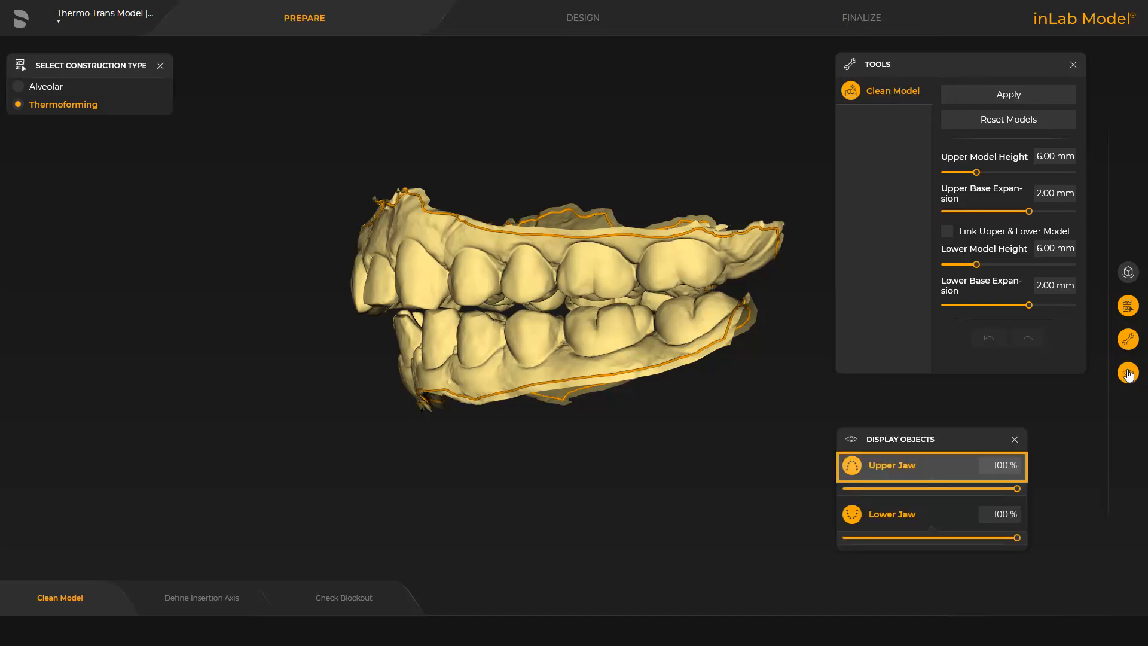
{"action": "left_click", "coordinate": [883, 469]}
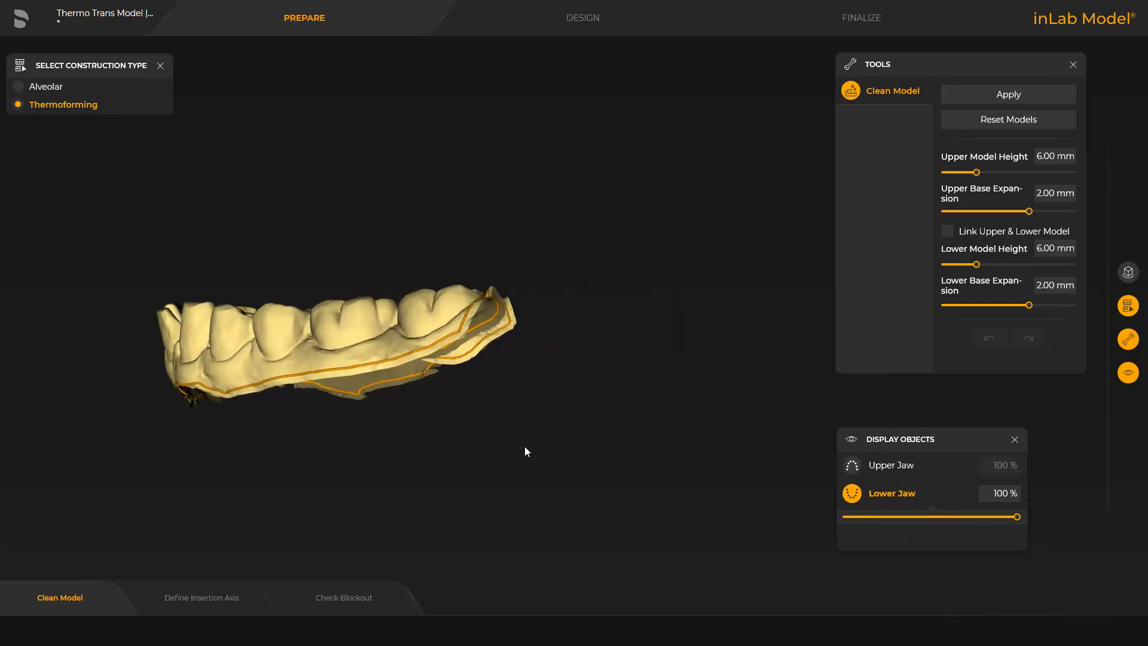
{"action": "left_click_drag", "start_coordinate": [658, 364], "coordinate": [708, 371]}
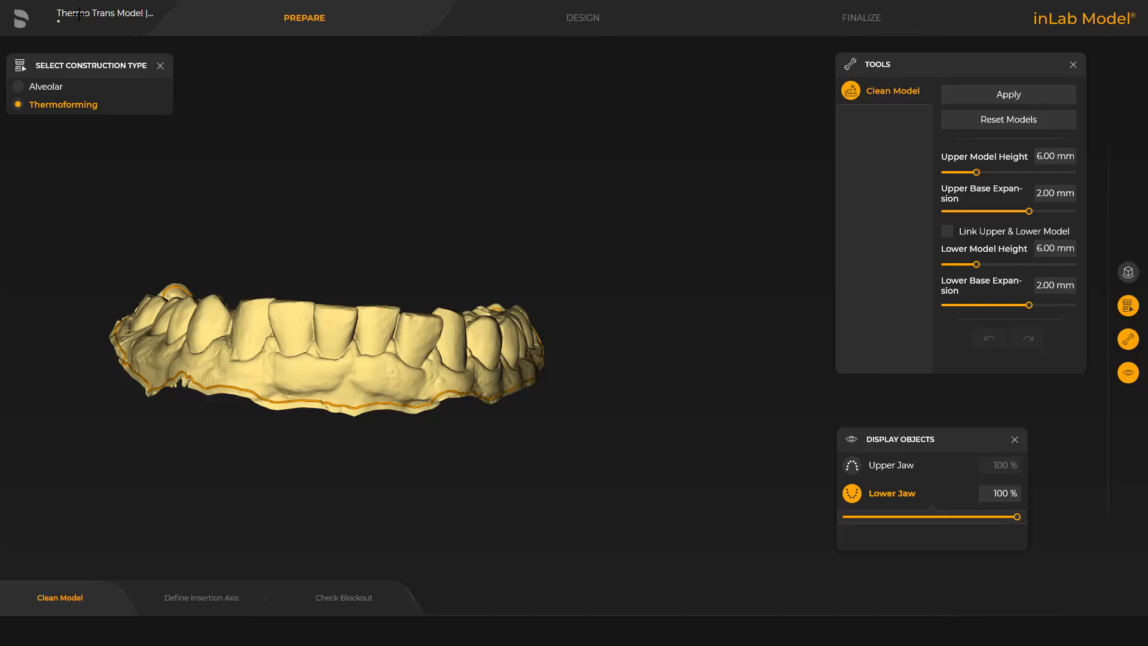
{"action": "double_click", "coordinate": [222, 385]}
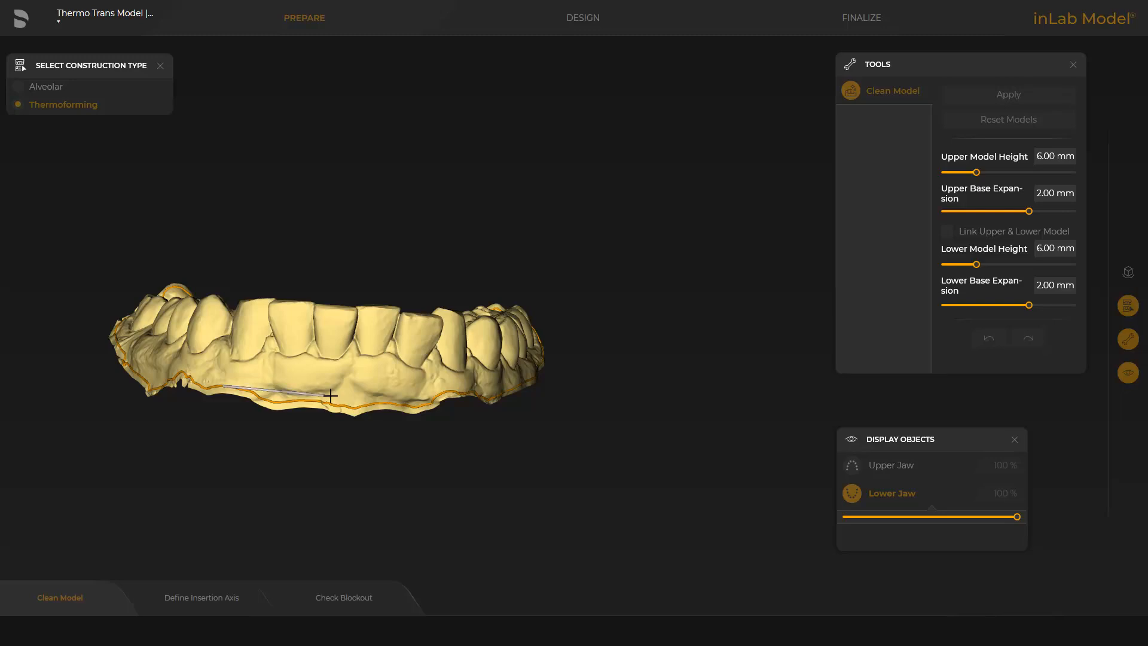
{"action": "double_click", "coordinate": [447, 392]}
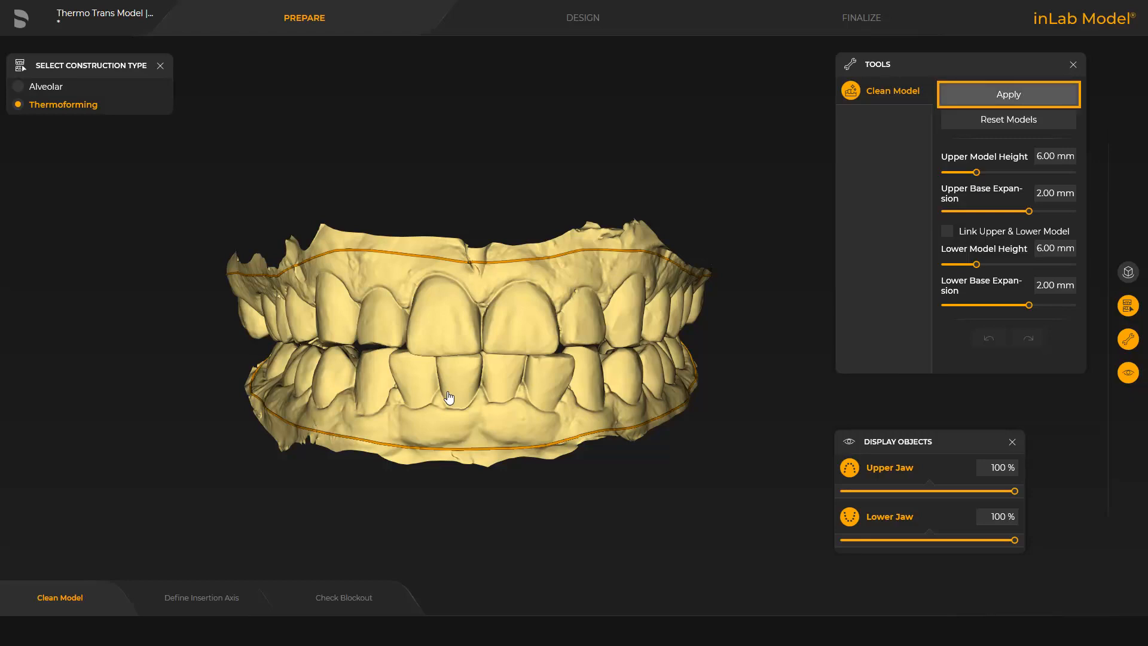
{"action": "left_click", "coordinate": [1005, 96]}
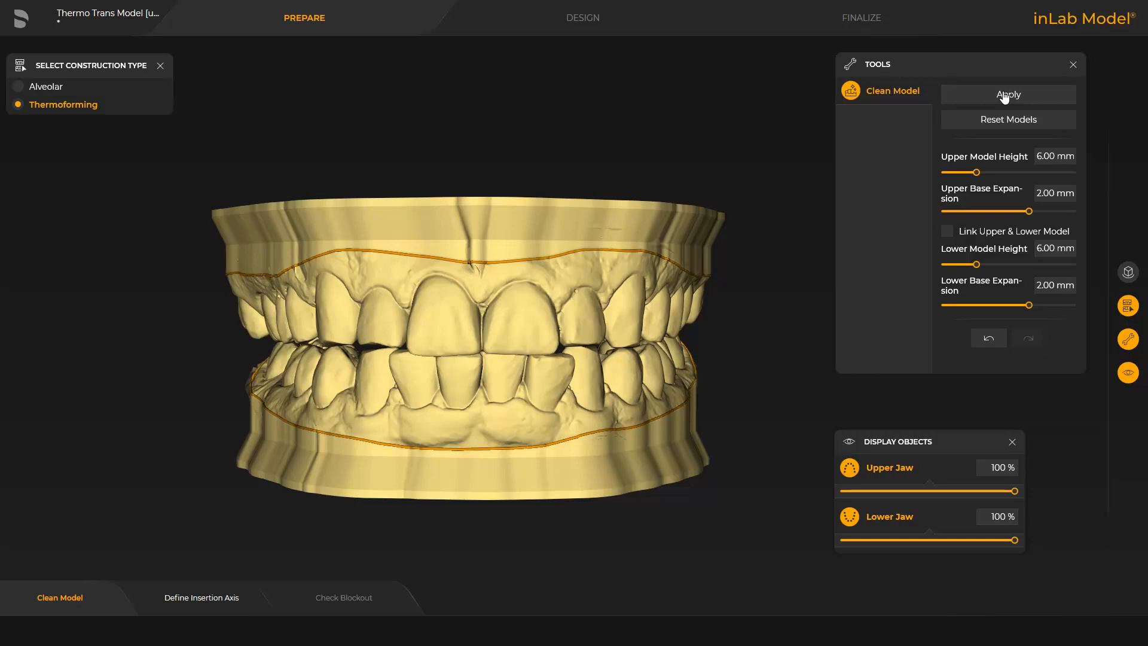
Step: Isolate the upper jaw, tilt its insertion axis to reduce the undercuts at the front teeth, and apply the axis
{"action": "left_click", "coordinate": [874, 517]}
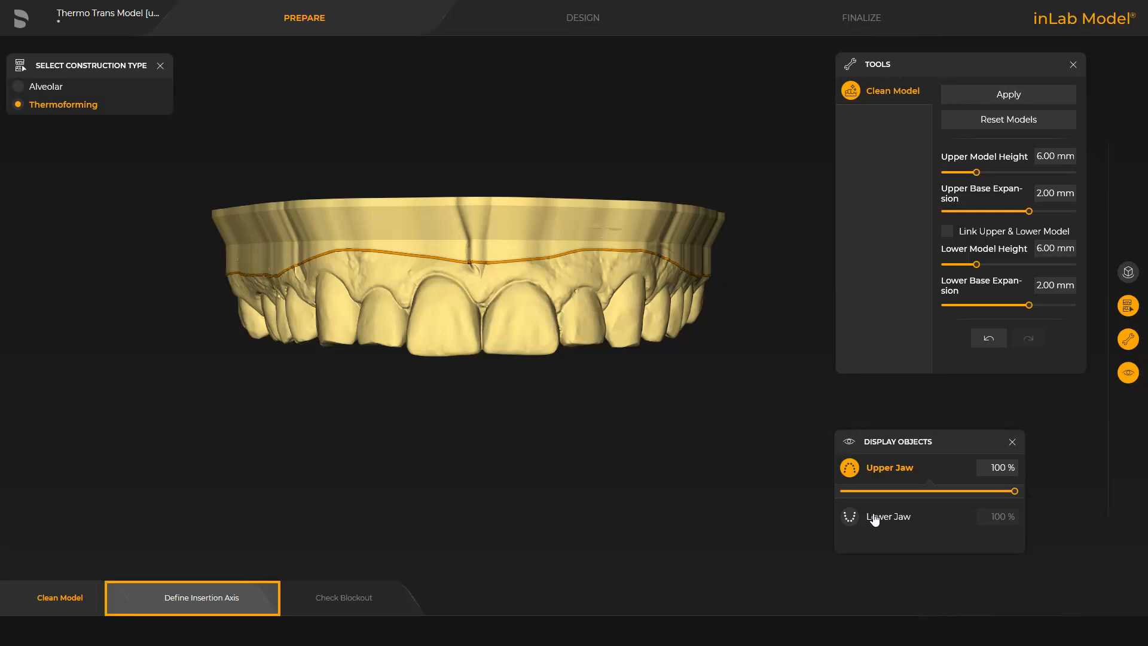
{"action": "left_click", "coordinate": [201, 601]}
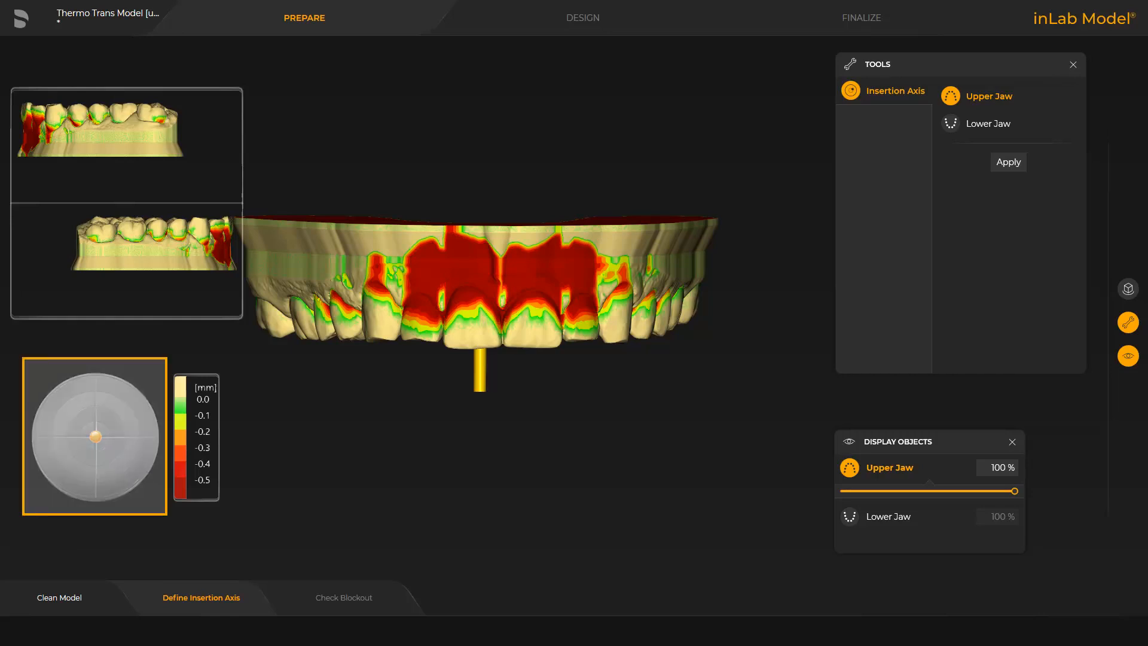
{"action": "left_click_drag", "start_coordinate": [493, 509], "coordinate": [493, 462]}
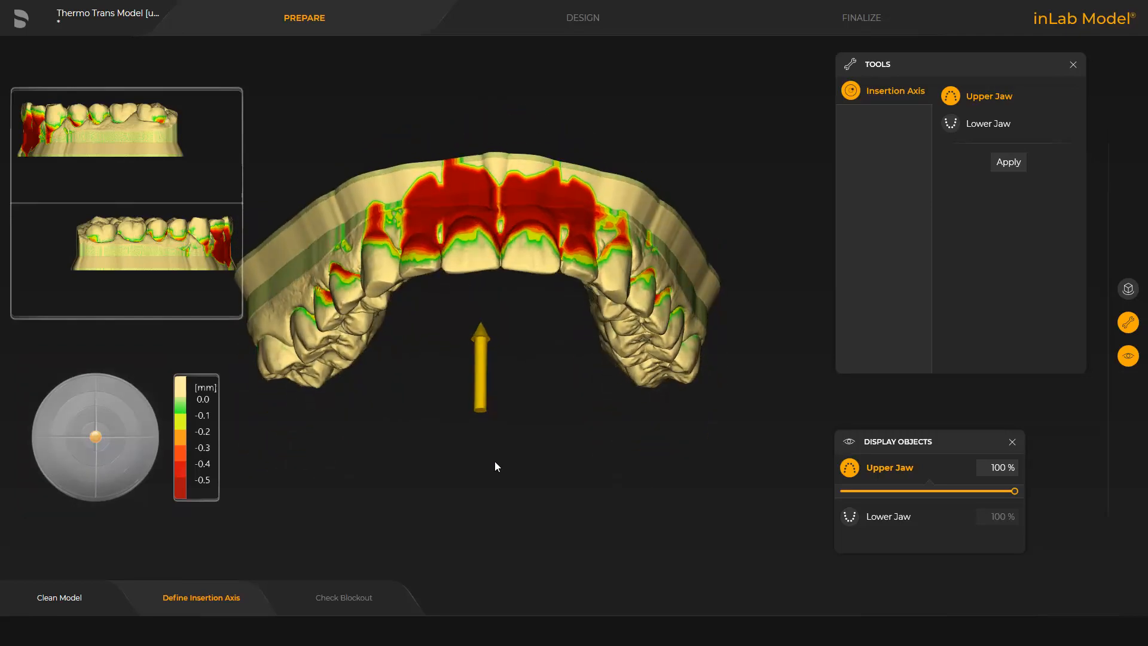
{"action": "left_click_drag", "start_coordinate": [479, 410], "coordinate": [485, 367]}
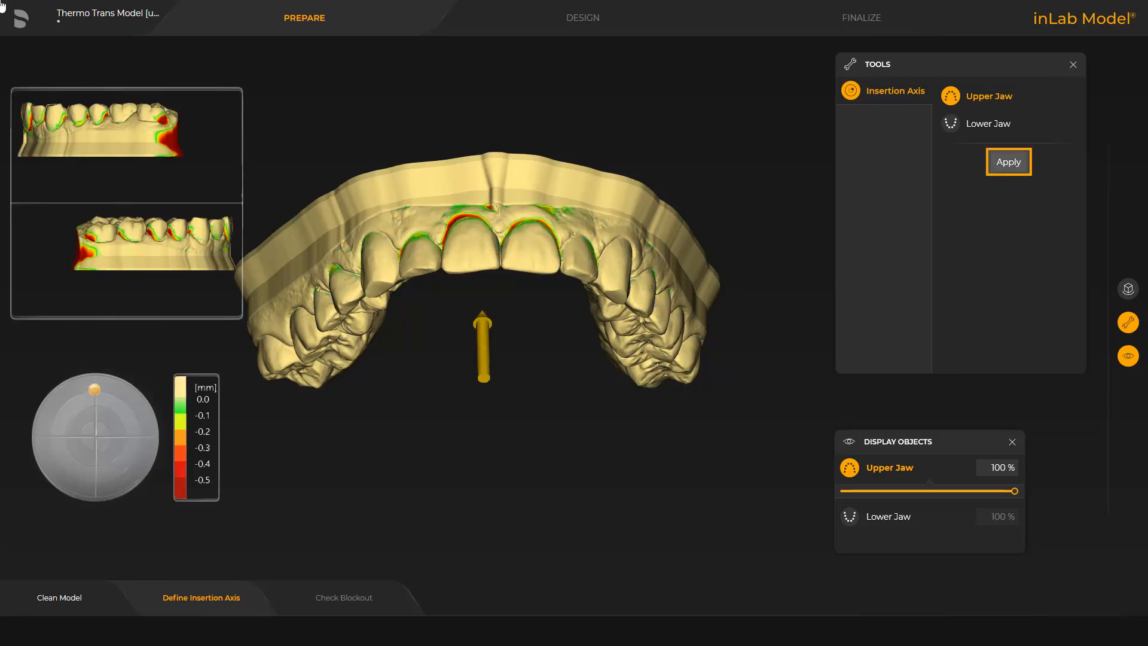
{"action": "left_click", "coordinate": [1007, 164]}
Step: Show the lower jaw again, proceed to the blockout check, and open the Form tool
{"action": "left_click", "coordinate": [881, 518]}
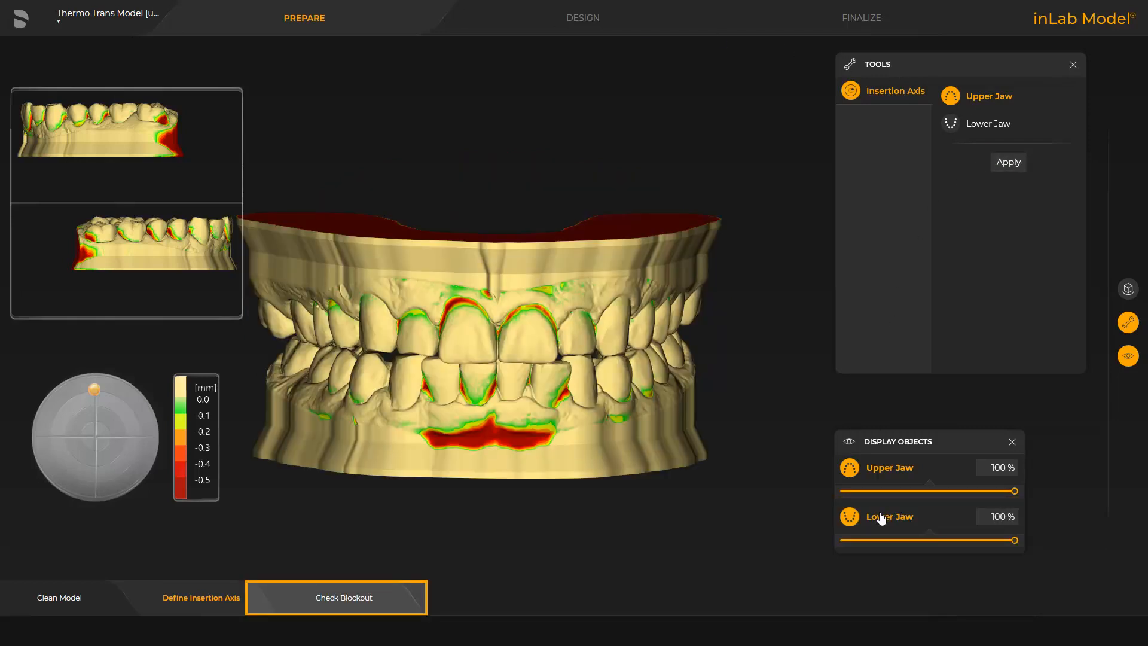
{"action": "left_click", "coordinate": [339, 599]}
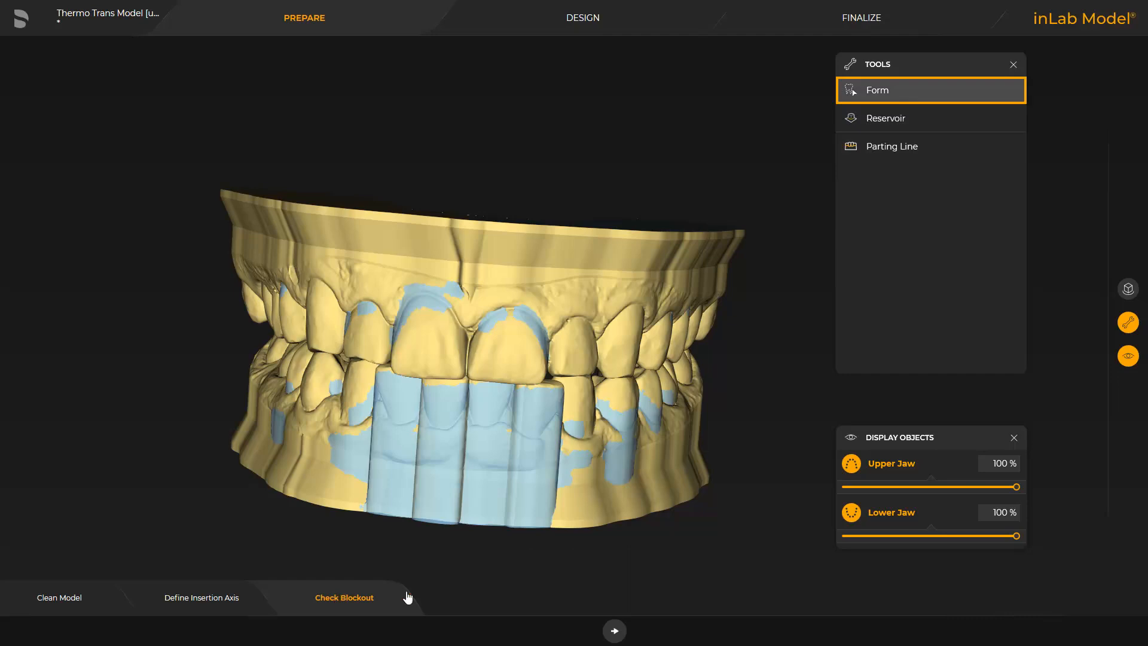
{"action": "left_click", "coordinate": [871, 91]}
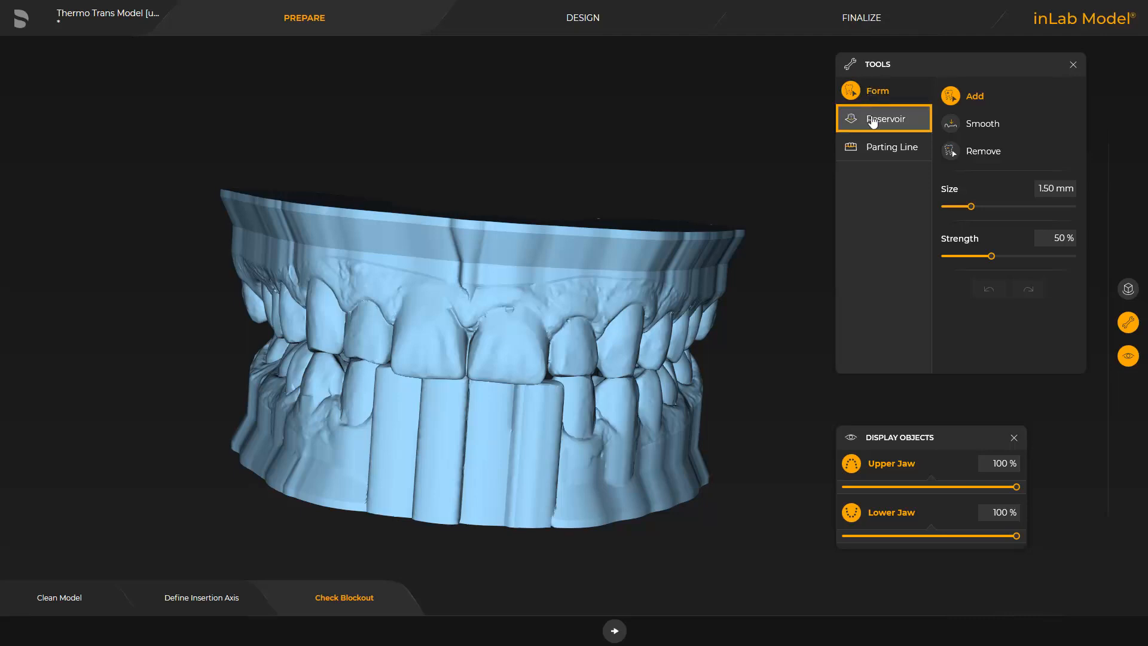
Step: Isolate the upper jaw and outline a reservoir on the front surface of its canine with 0.50 mm height and 50% smoothing
{"action": "left_click", "coordinate": [873, 119]}
{"action": "left_click", "coordinate": [880, 513]}
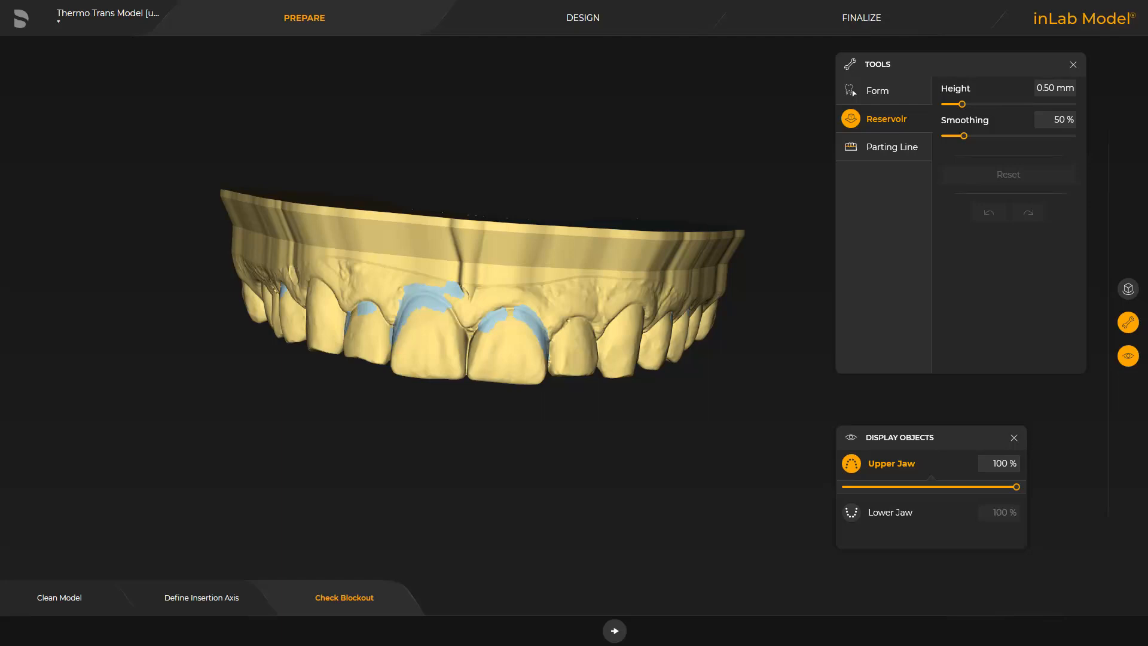
{"action": "left_click_drag", "start_coordinate": [246, 342], "coordinate": [443, 460]}
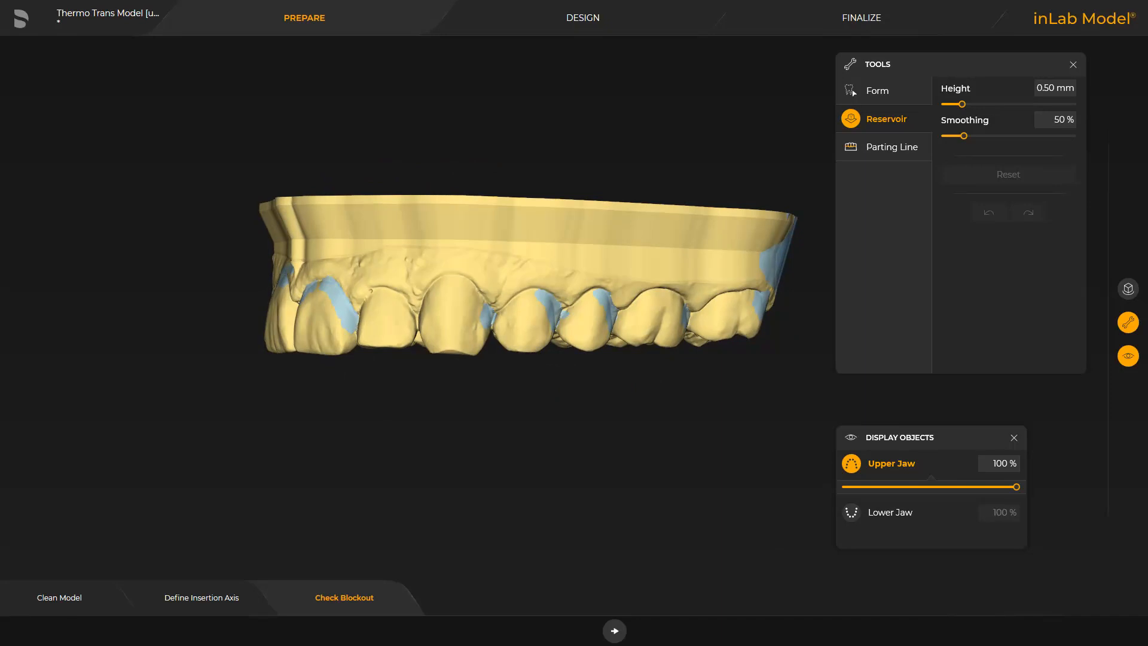
{"action": "left_click", "coordinate": [434, 310]}
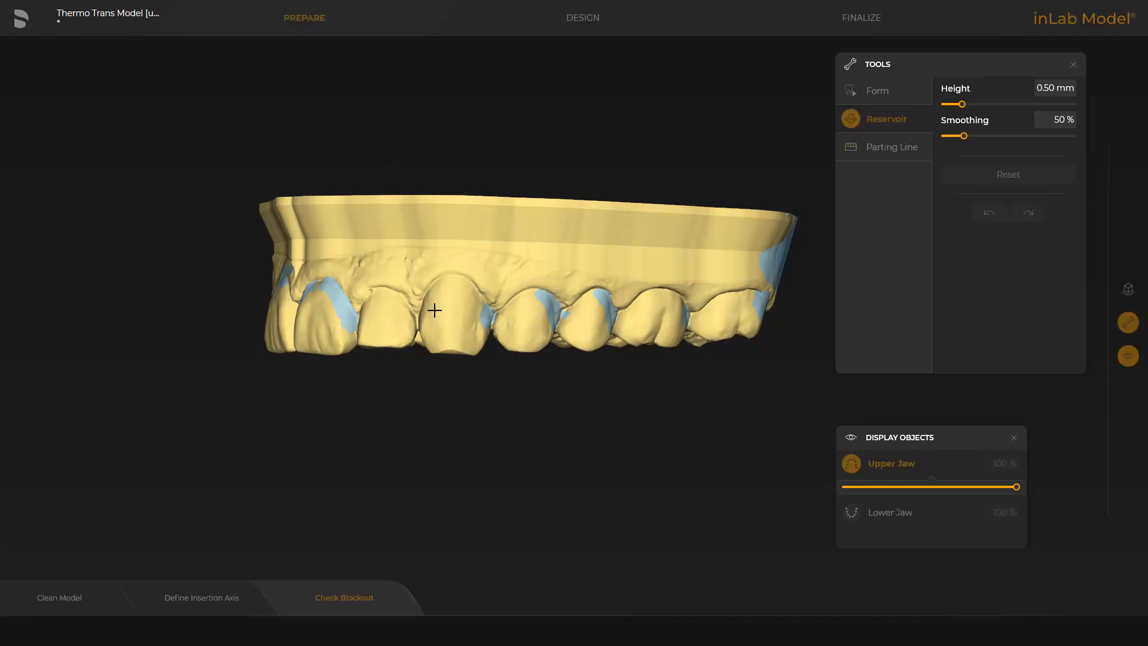
{"action": "mouse_move", "coordinate": [434, 310]}
{"action": "left_mouse_down"}
{"action": "mouse_move", "coordinate": [472, 303]}
{"action": "mouse_move", "coordinate": [480, 326]}
{"action": "mouse_move", "coordinate": [457, 343]}
{"action": "mouse_move", "coordinate": [427, 325]}
{"action": "left_mouse_up"}
{"action": "double_click", "coordinate": [434, 314]}
{"action": "left_click_drag", "start_coordinate": [81, 326], "coordinate": [259, 406]}
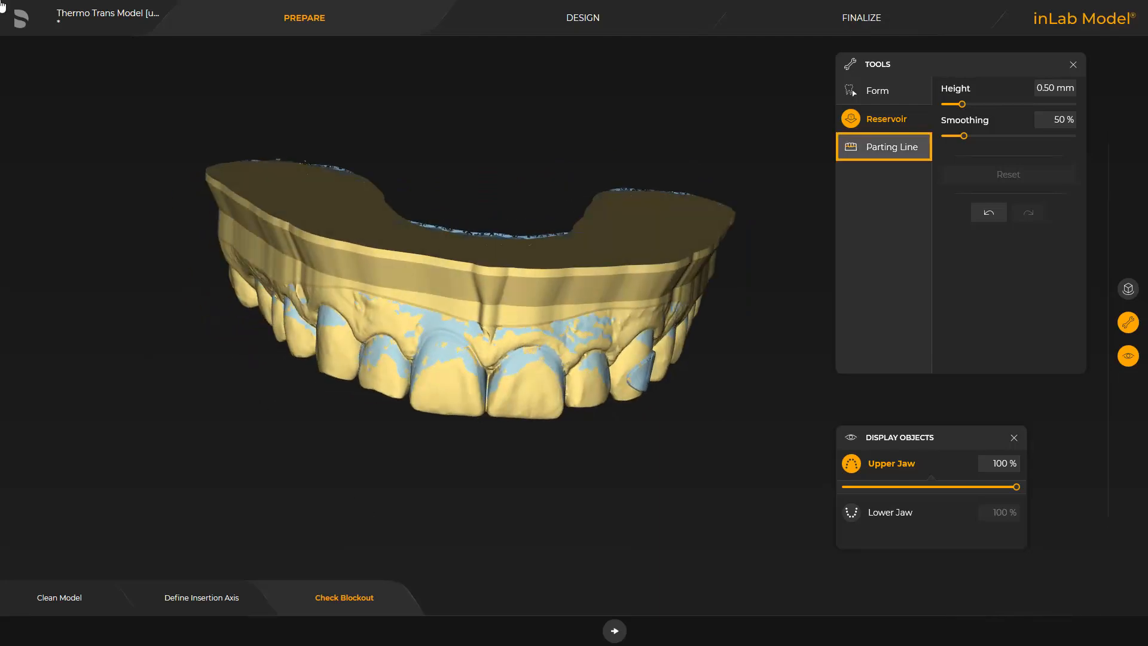
Step: Create a parting line by plane across the upper jaw's teeth with 2.00 mm width and height, adjusting the plane's position before applying
{"action": "left_click", "coordinate": [868, 149]}
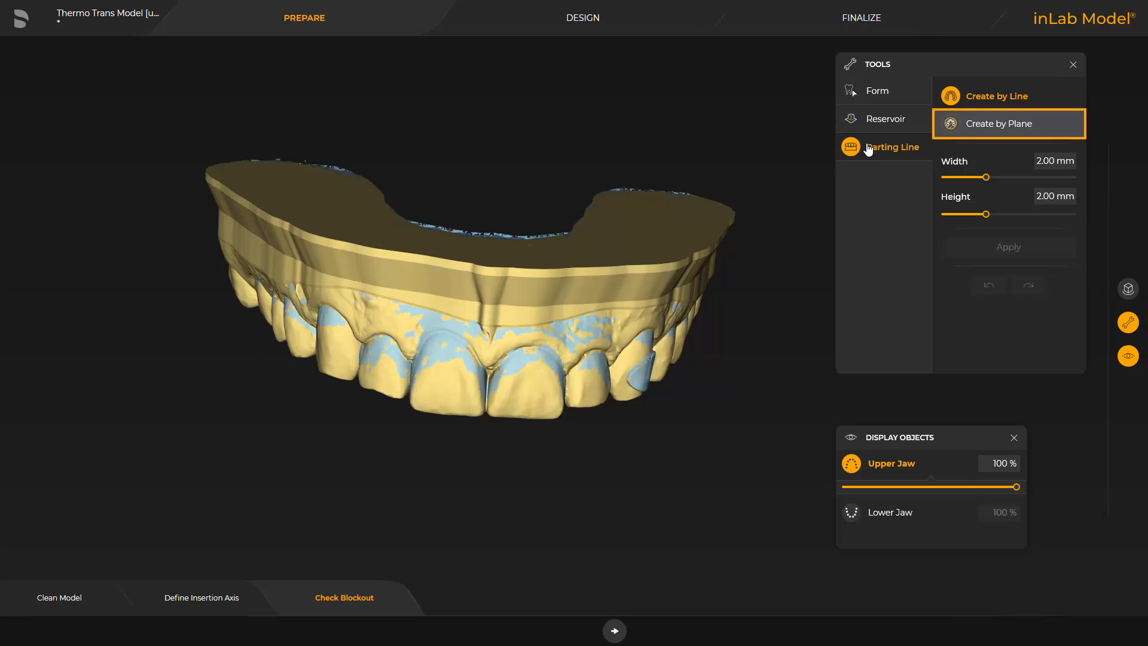
{"action": "left_click", "coordinate": [980, 125]}
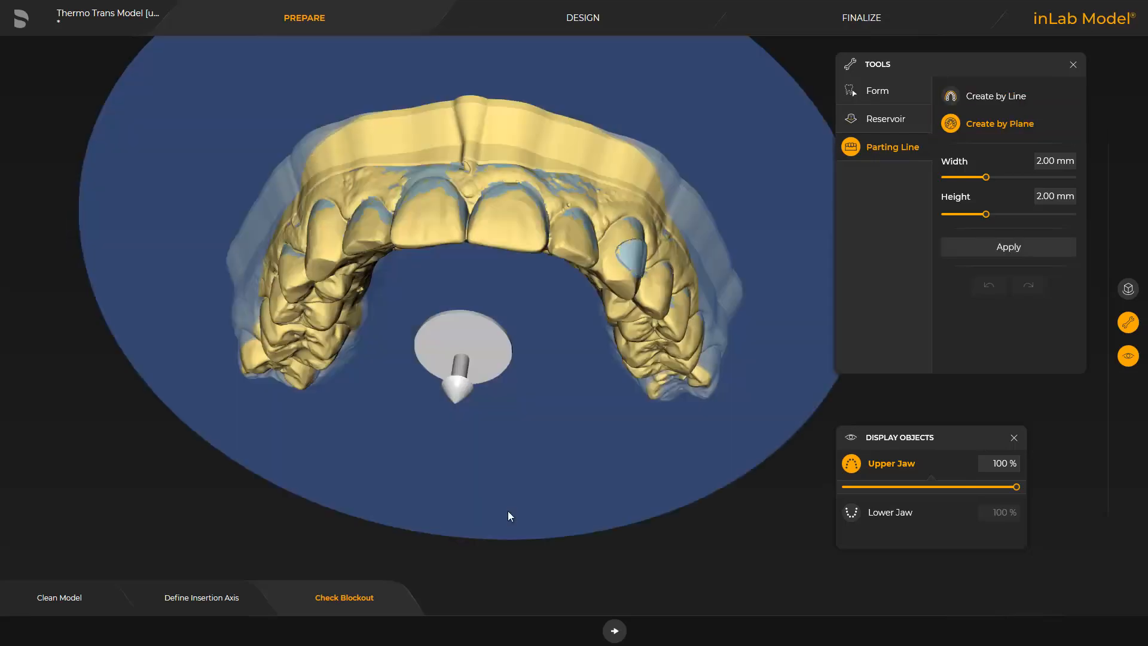
{"action": "left_click_drag", "start_coordinate": [529, 410], "coordinate": [540, 375]}
{"action": "left_click_drag", "start_coordinate": [129, 538], "coordinate": [52, 447]}
{"action": "left_click_drag", "start_coordinate": [477, 230], "coordinate": [473, 301]}
{"action": "scroll", "coordinate": [487, 406], "scroll_direction": "down", "scroll_amount": 5}
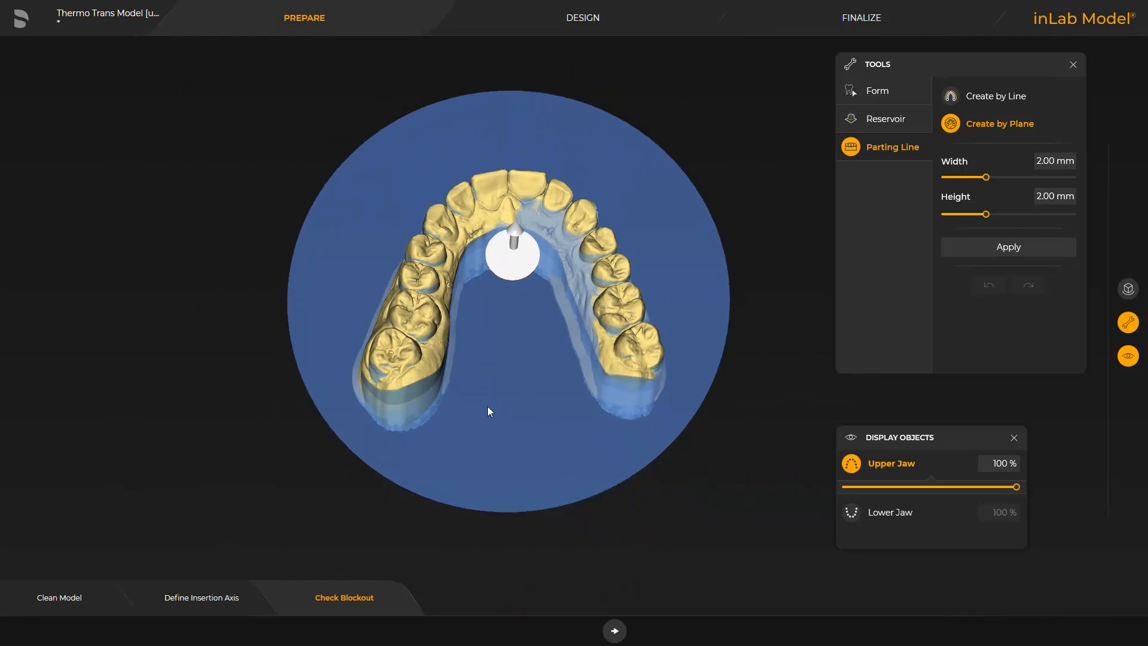
{"action": "left_click_drag", "start_coordinate": [514, 70], "coordinate": [532, 222]}
{"action": "left_click_drag", "start_coordinate": [532, 345], "coordinate": [533, 345]}
{"action": "left_click_drag", "start_coordinate": [472, 506], "coordinate": [511, 282]}
{"action": "left_click_drag", "start_coordinate": [514, 242], "coordinate": [523, 235]}
{"action": "left_click_drag", "start_coordinate": [510, 102], "coordinate": [744, 444]}
{"action": "left_click_drag", "start_coordinate": [510, 368], "coordinate": [511, 391]}
{"action": "left_click_drag", "start_coordinate": [501, 508], "coordinate": [492, 562]}
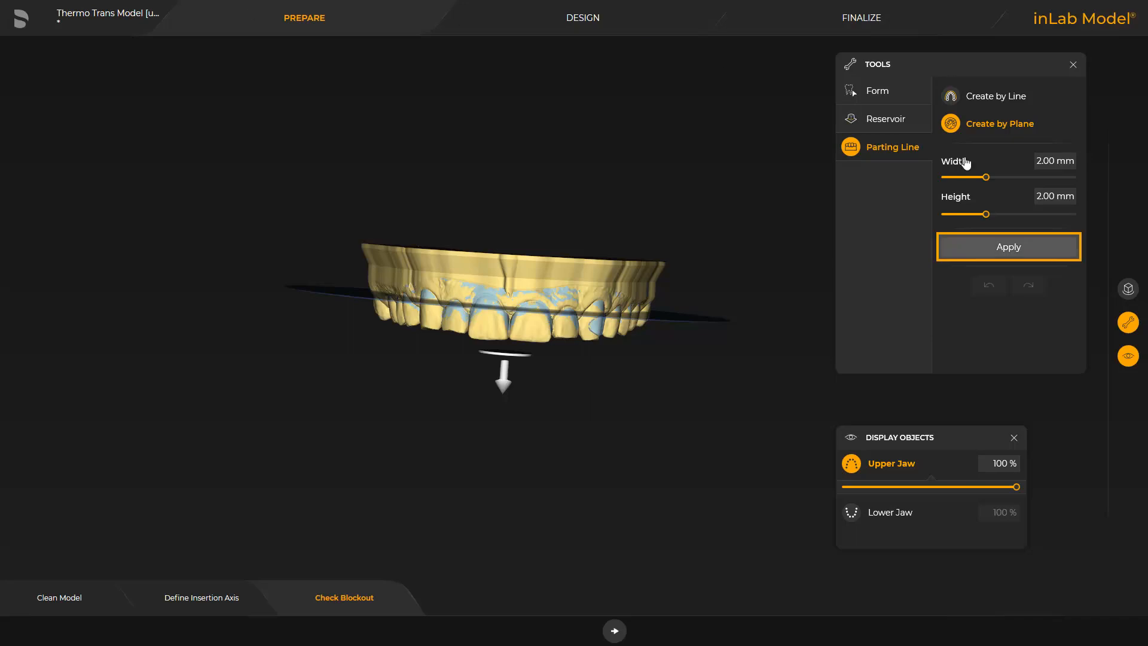
{"action": "left_click", "coordinate": [1006, 247]}
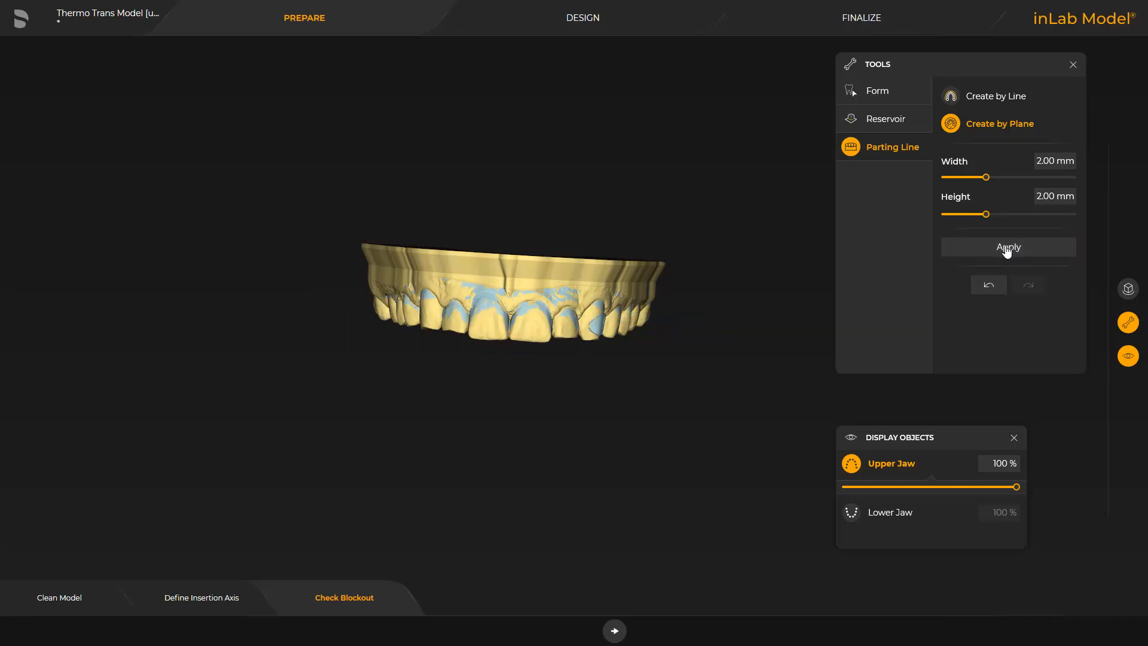
Step: Proceed to the design phase and redraw the upper jaw's parting line along the gum line of the side teeth from molars to canine
{"action": "left_click", "coordinate": [615, 631]}
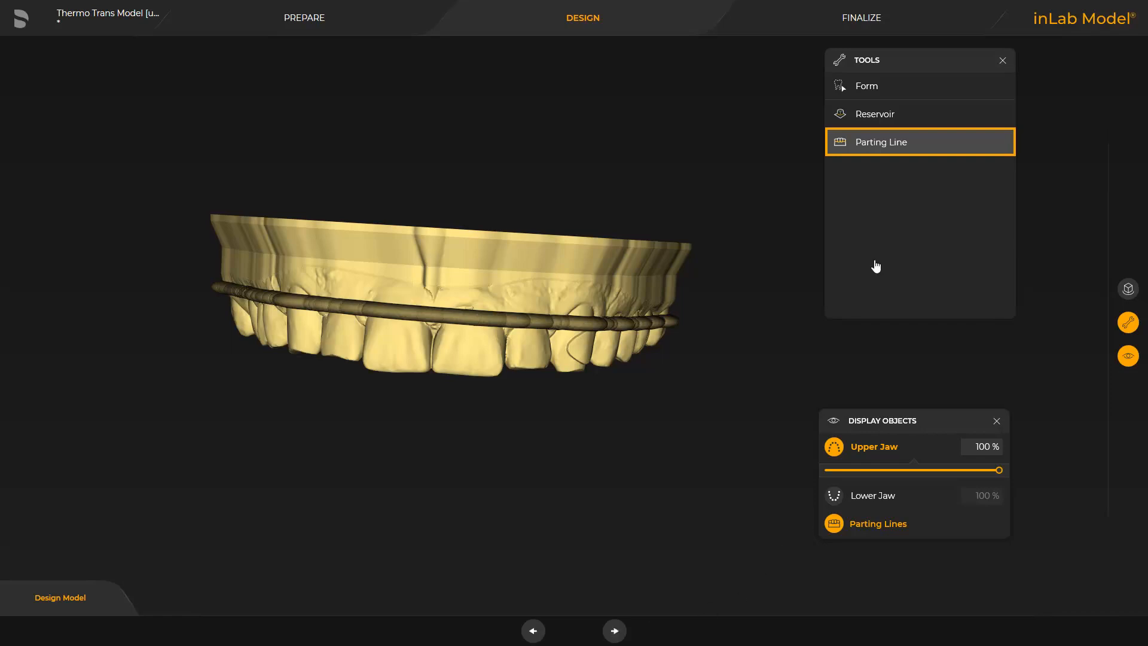
{"action": "left_click", "coordinate": [879, 143]}
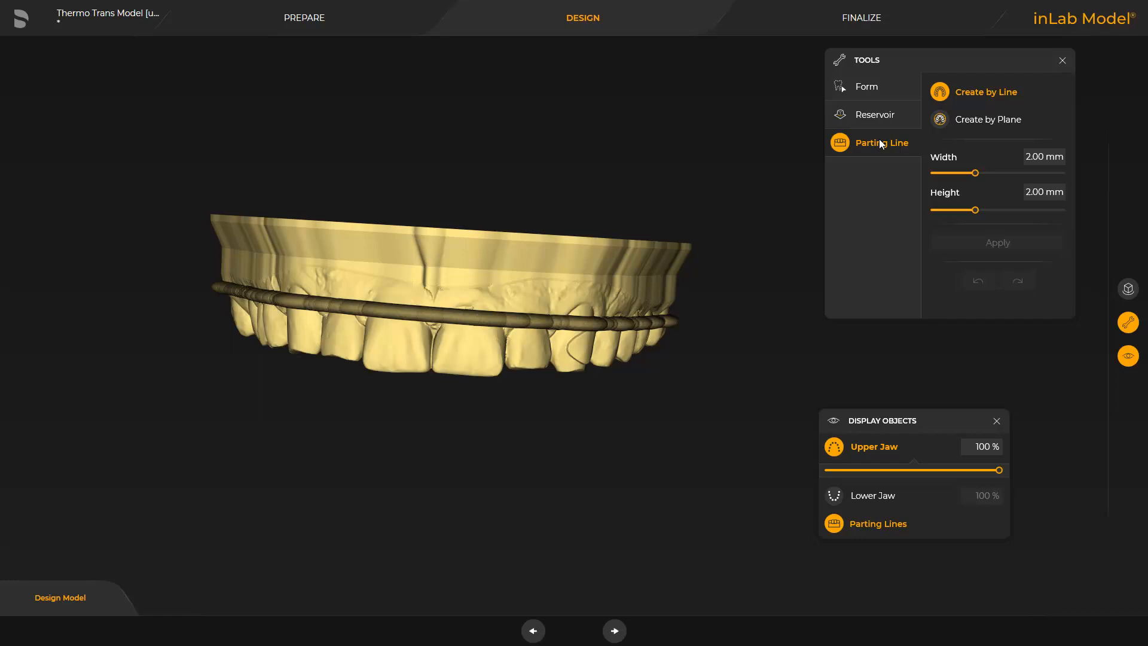
{"action": "left_click", "coordinate": [304, 300]}
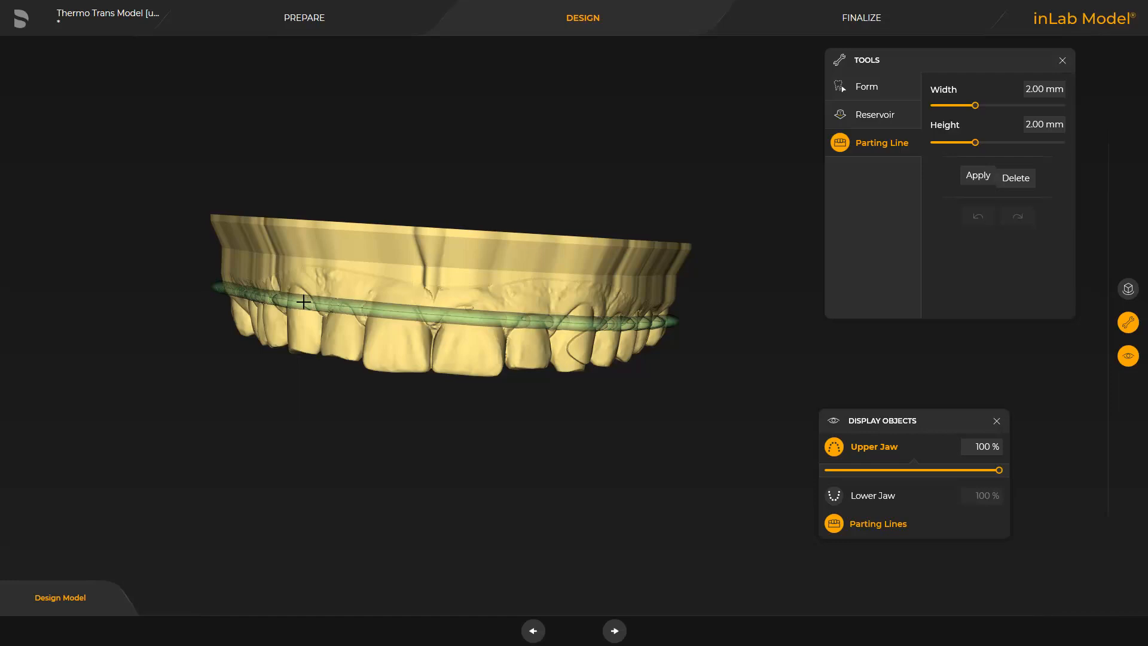
{"action": "middle_click_drag", "start_coordinate": [302, 302], "coordinate": [198, 312]}
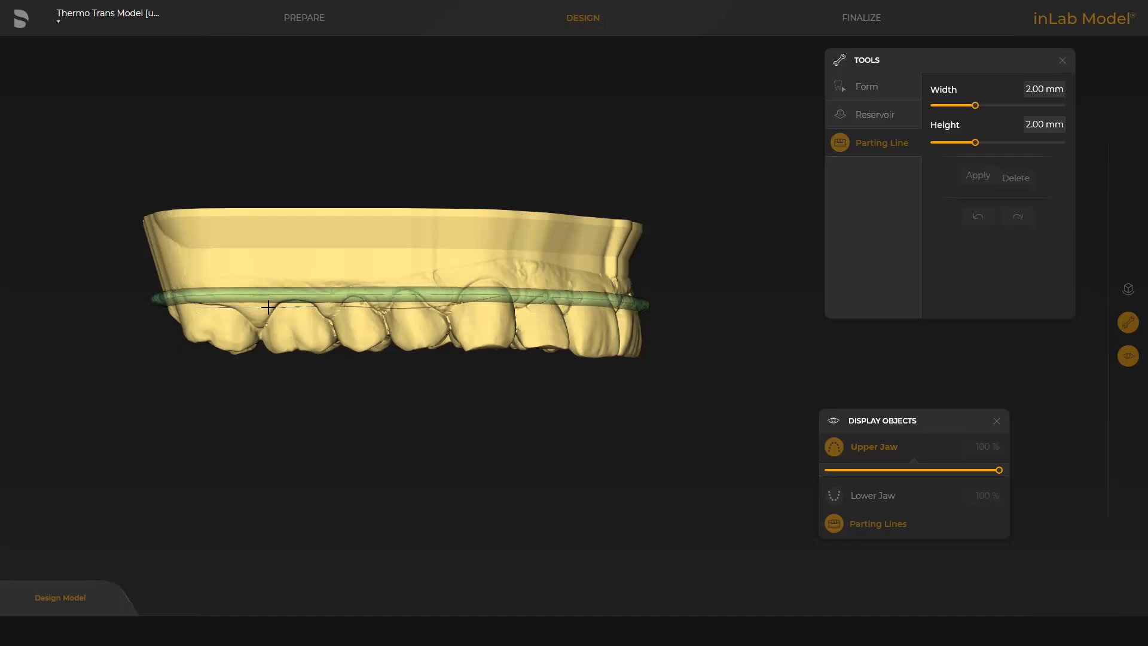
{"action": "left_click", "coordinate": [178, 300]}
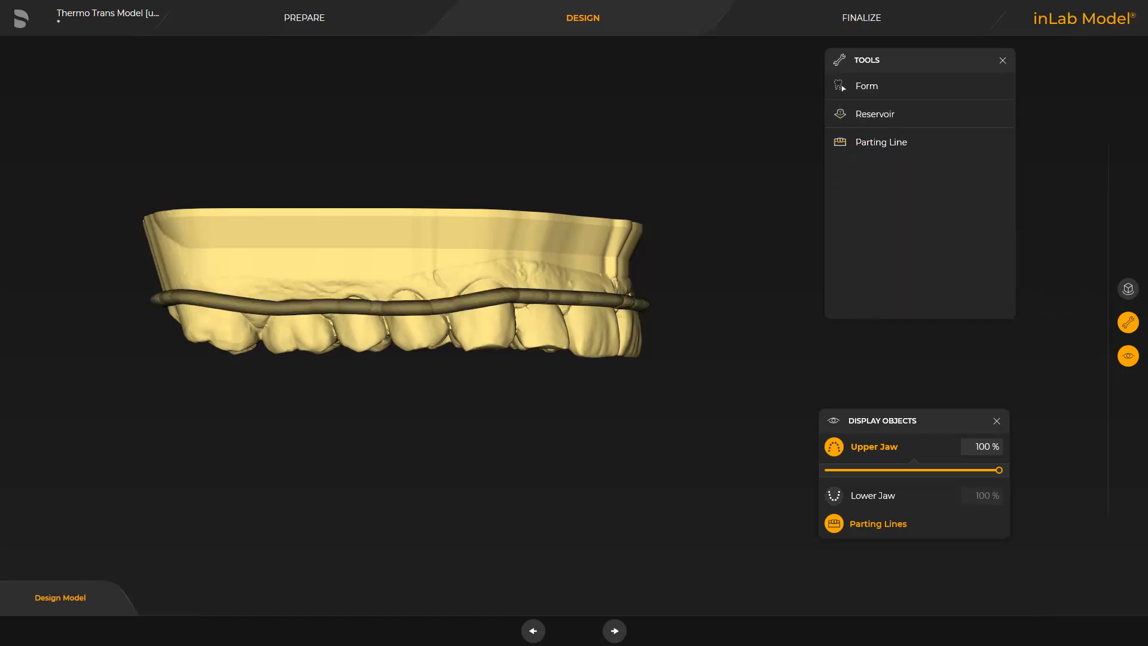
{"action": "left_click_drag", "start_coordinate": [726, 296], "coordinate": [652, 301]}
{"action": "mouse_move", "coordinate": [413, 451]}
{"action": "left_mouse_down"}
{"action": "mouse_move", "coordinate": [434, 323]}
{"action": "mouse_move", "coordinate": [415, 394]}
{"action": "mouse_move", "coordinate": [418, 466]}
{"action": "left_mouse_up"}
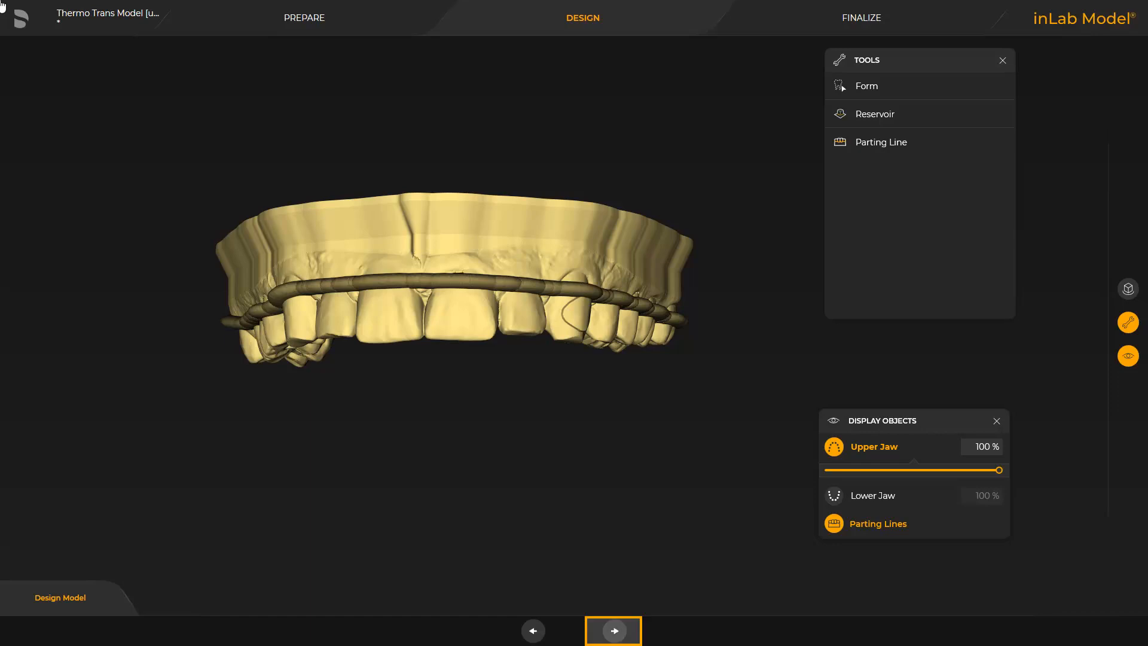
Step: Proceed to the finalize phase and place the raised text label "DS Academy Bensheim" with 3.00 mm font size on the side of the model base
{"action": "left_click", "coordinate": [618, 632]}
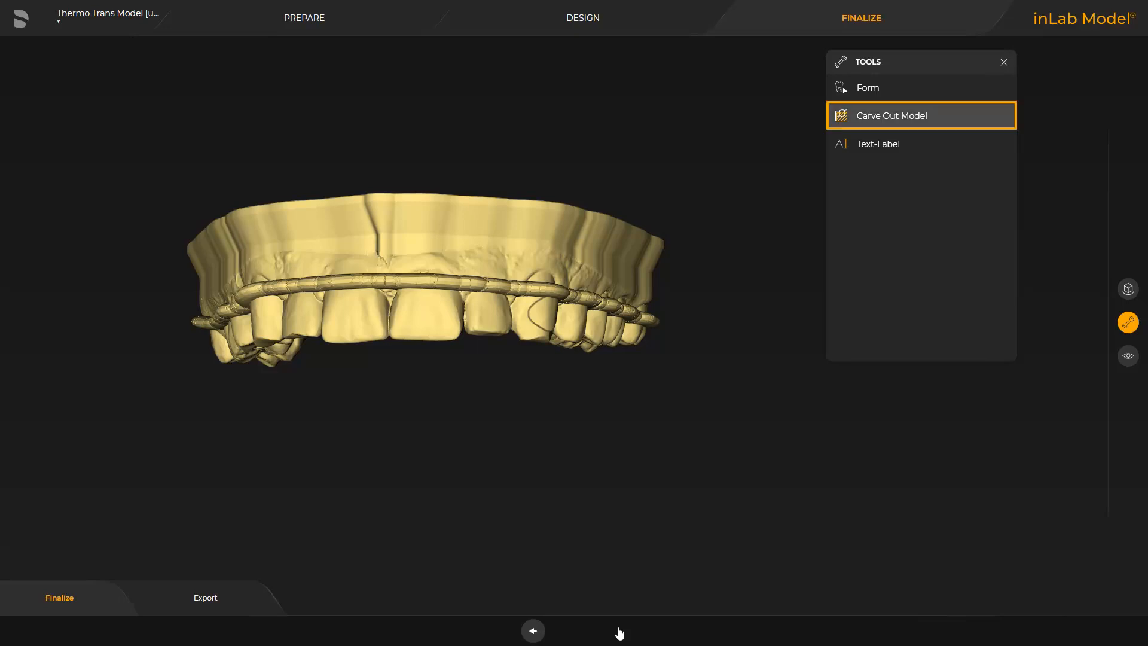
{"action": "left_click", "coordinate": [864, 116]}
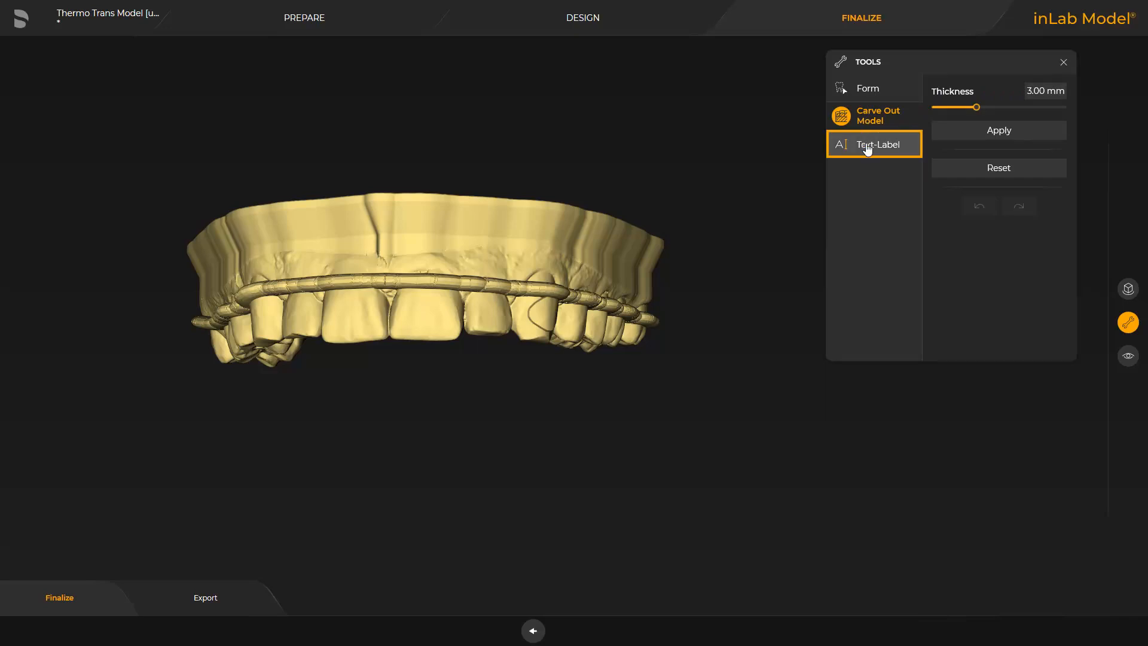
{"action": "left_click", "coordinate": [866, 143]}
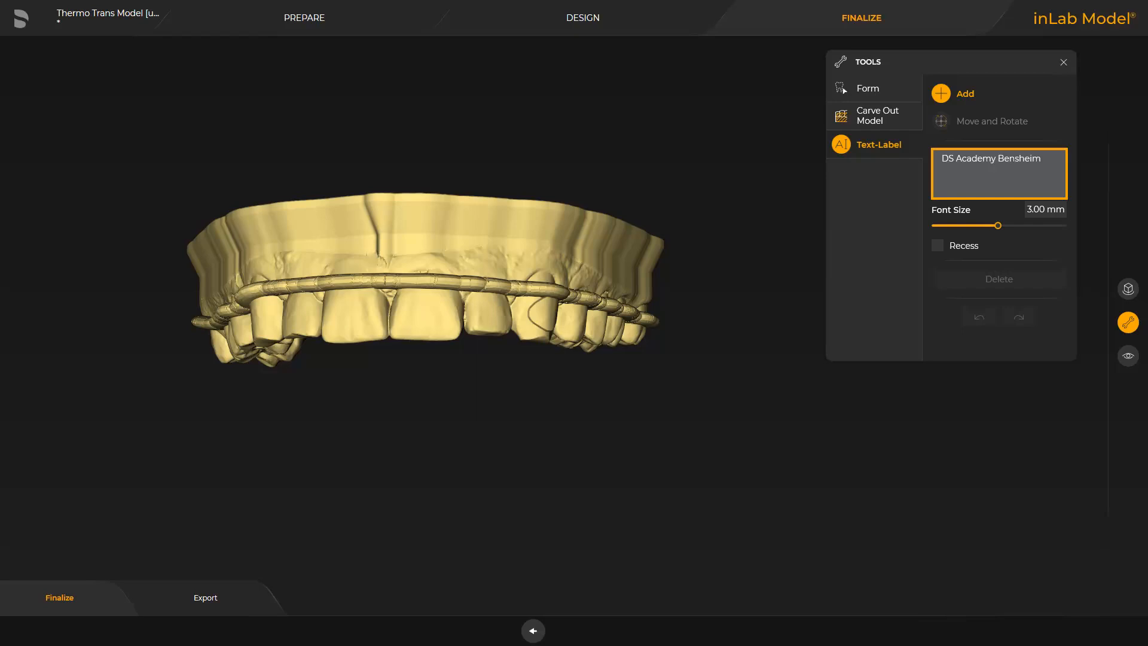
{"action": "left_click_drag", "start_coordinate": [803, 257], "coordinate": [772, 344]}
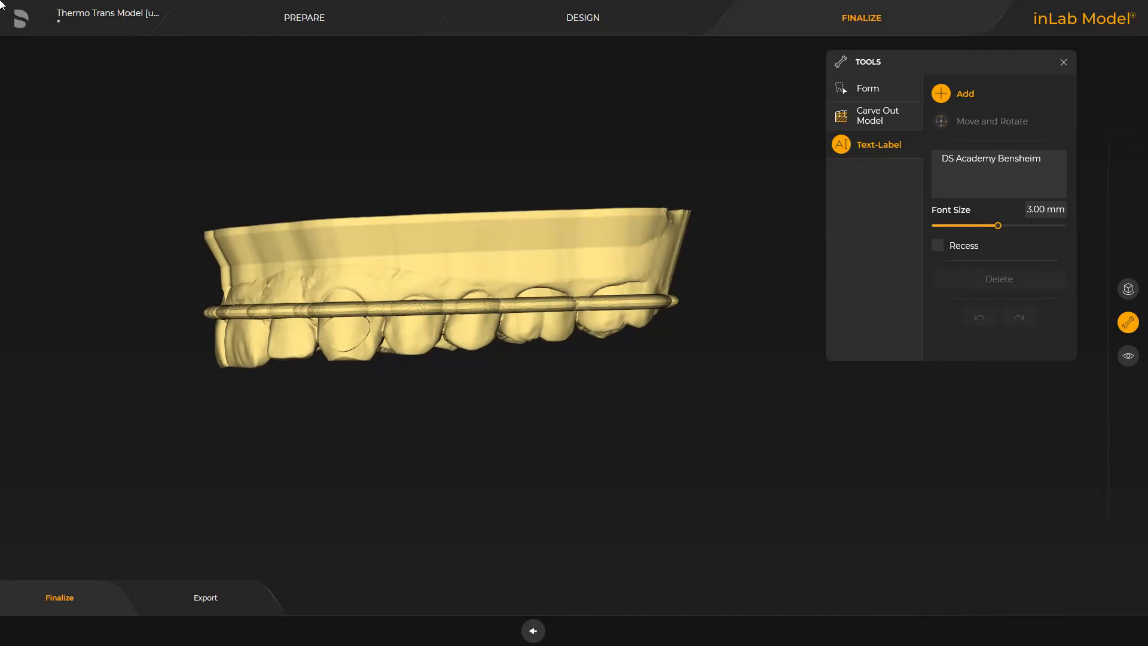
{"action": "left_click", "coordinate": [487, 238]}
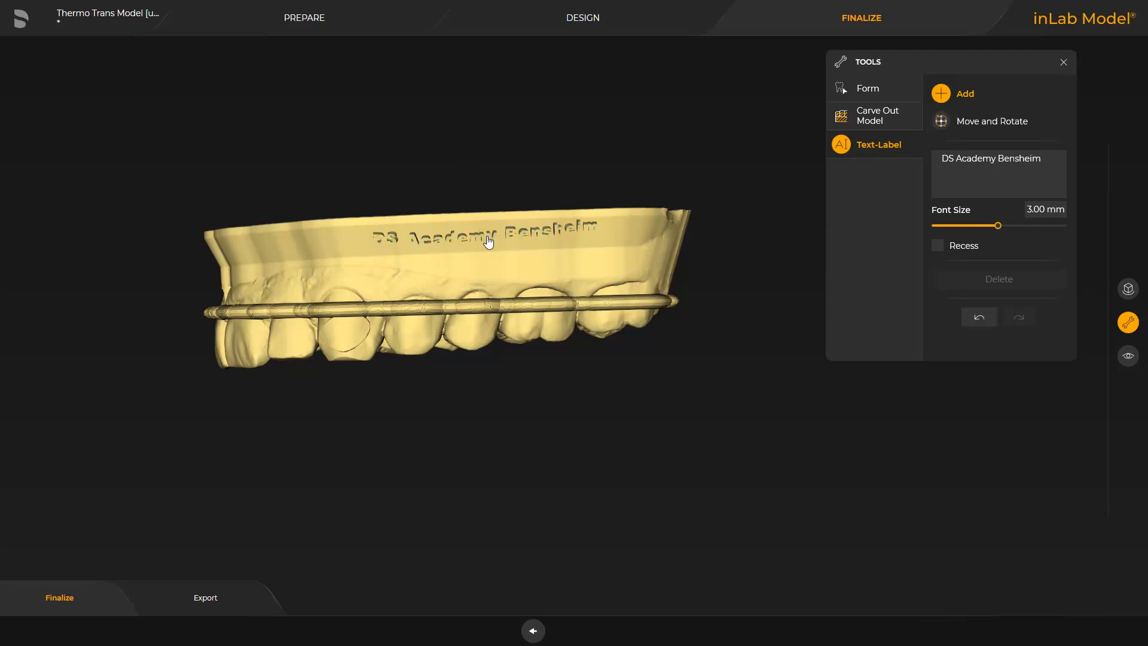
{"action": "left_click", "coordinate": [862, 146]}
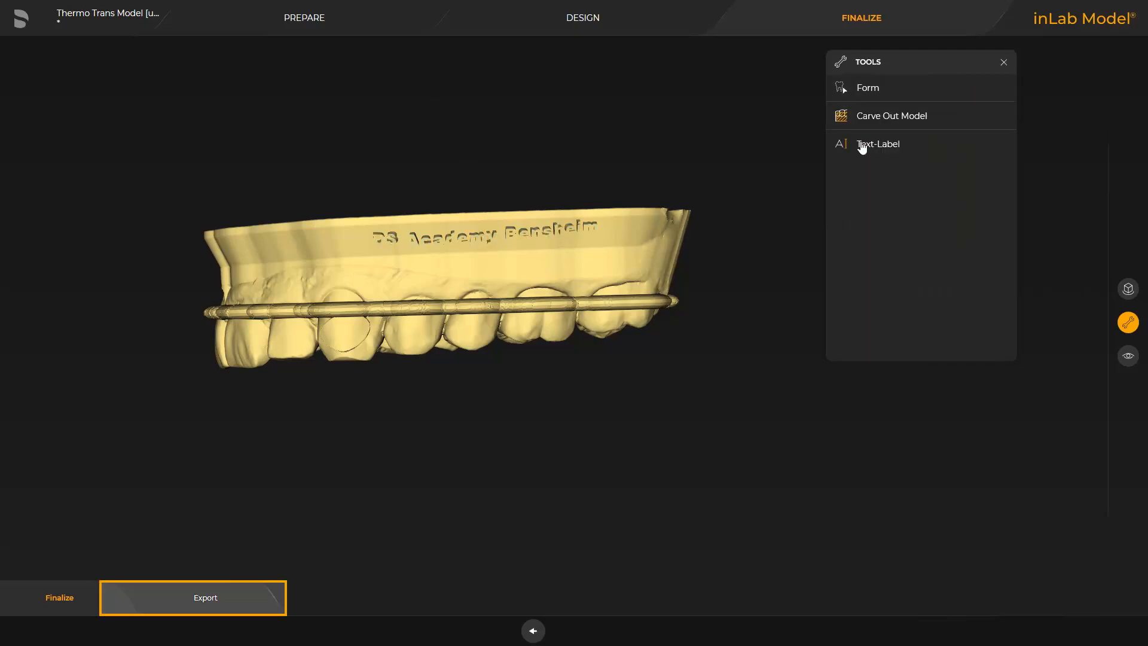
Step: Export the model to manufacturing in inLab CAM and take the Primeprint Model T job straight to the production preview
{"action": "left_click", "coordinate": [199, 598]}
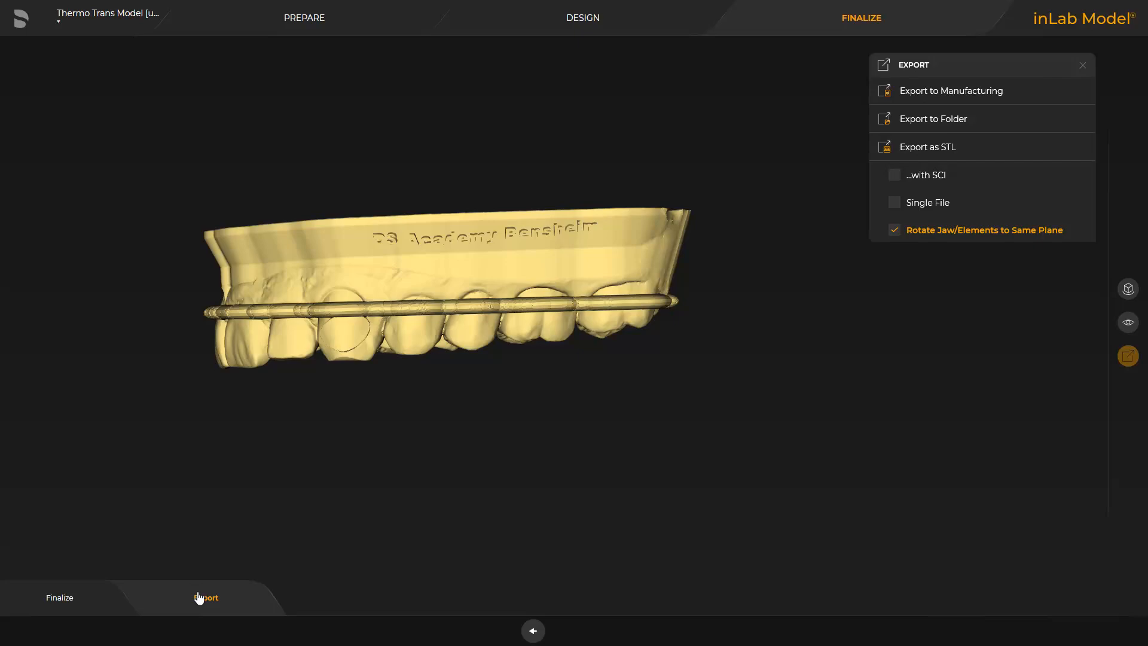
{"action": "left_click", "coordinate": [938, 91]}
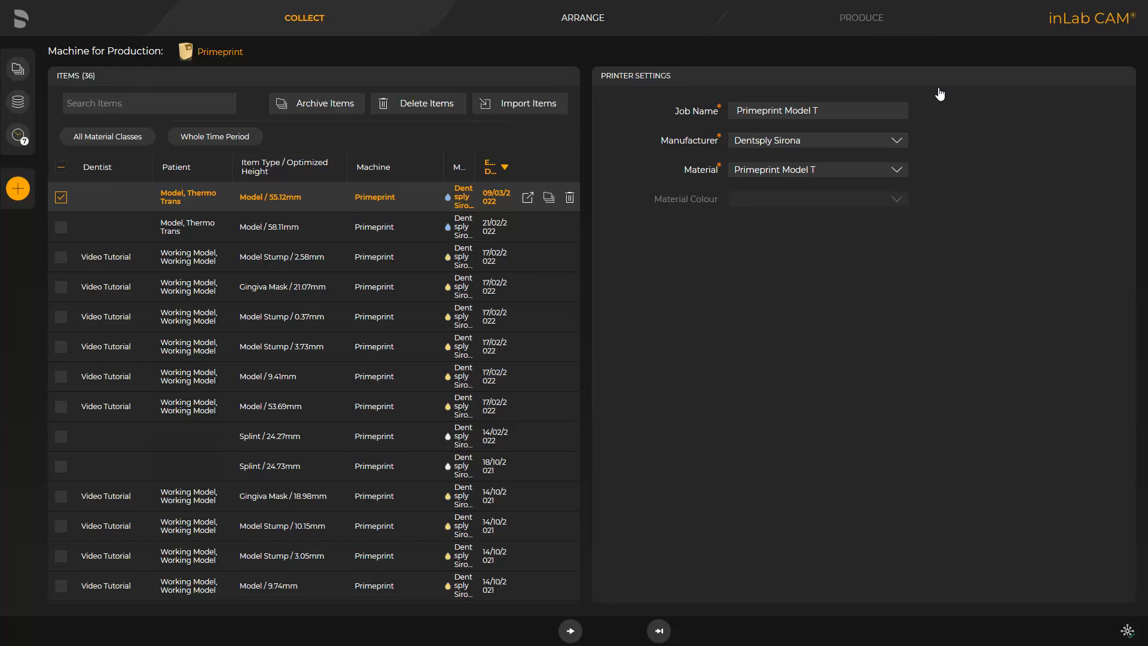
{"action": "left_click", "coordinate": [659, 630]}
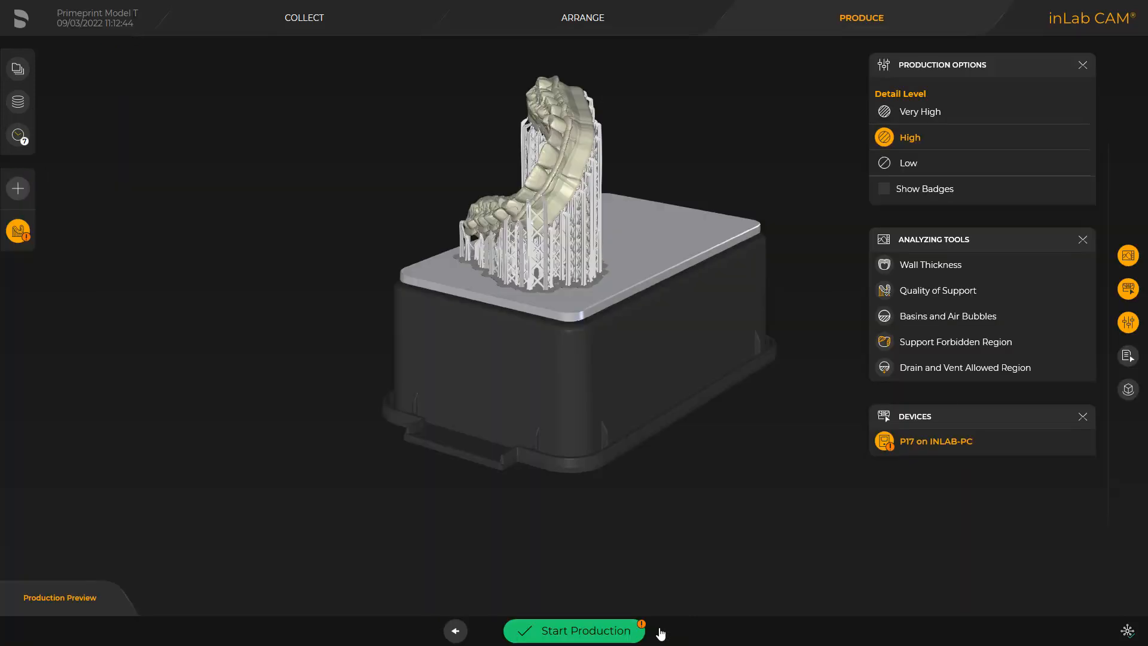